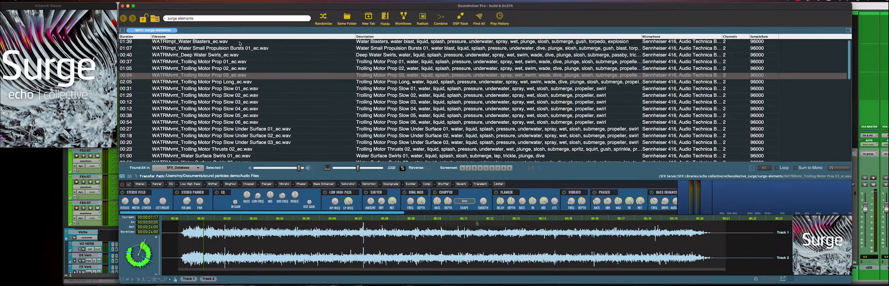
- Spot the Water Blasters recording from the sound library onto the first FX track in the session
{"action": "left_click", "coordinate": [240, 42]}
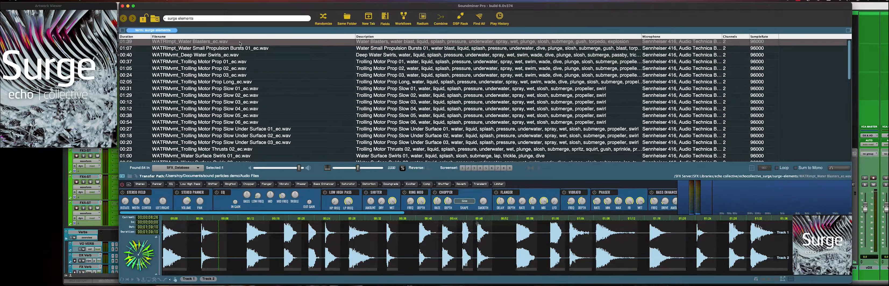
{"action": "key", "text": "s"}
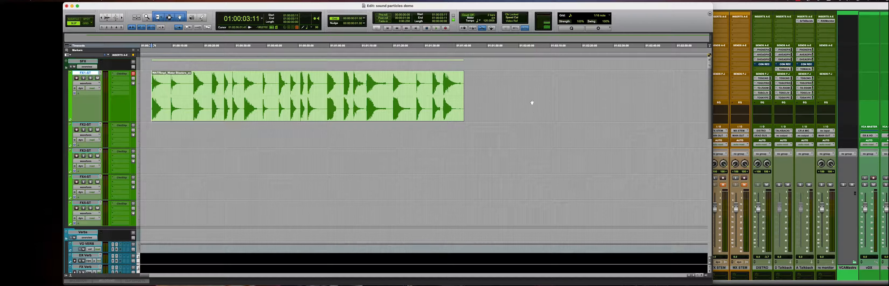
- Preview the Deep Water Swirls recording and spot it onto the same track right after the first clip
{"action": "left_click", "coordinate": [476, 86]}
{"action": "key", "text": "super+Tab"}
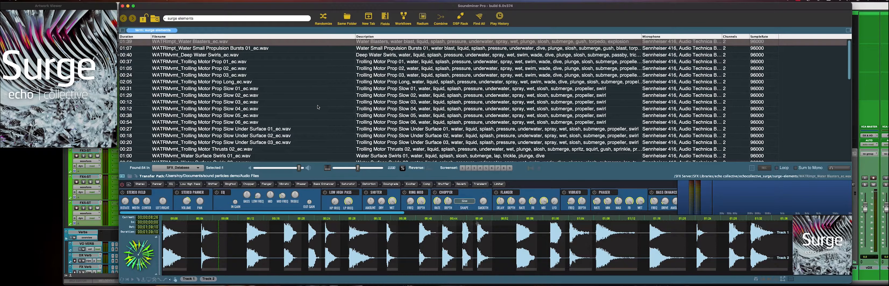
{"action": "left_click", "coordinate": [218, 55]}
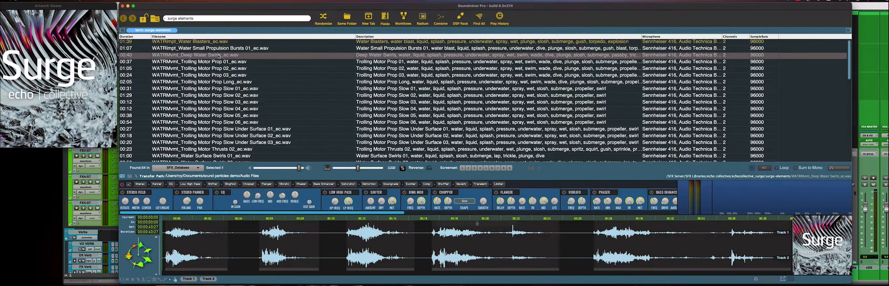
{"action": "key", "text": "space"}
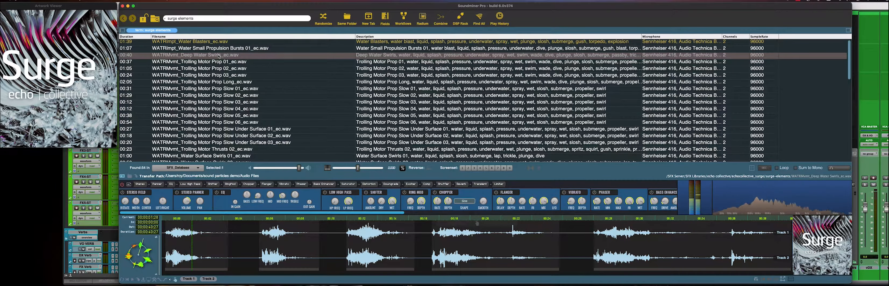
{"action": "key", "text": "s"}
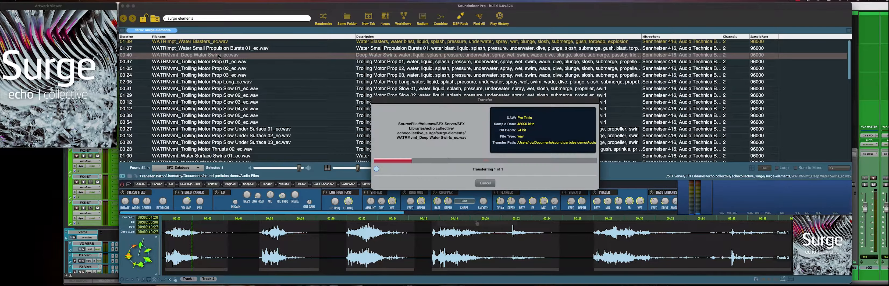
{"action": "left_click", "coordinate": [331, 121]}
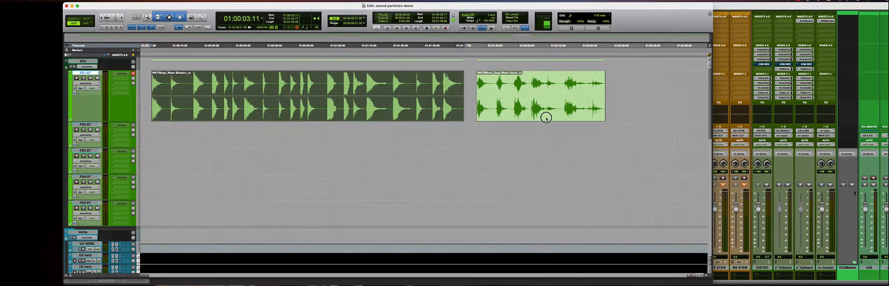
- Select both clips, open Strip Silence, and adjust the strip threshold and clip end pad
{"action": "left_click", "coordinate": [546, 115], "text": "shift"}
{"action": "key", "text": "super+u"}
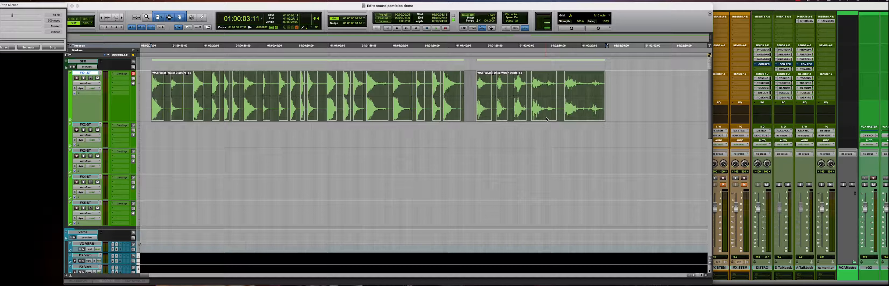
{"action": "left_click_drag", "start_coordinate": [45, 5], "coordinate": [94, 16]}
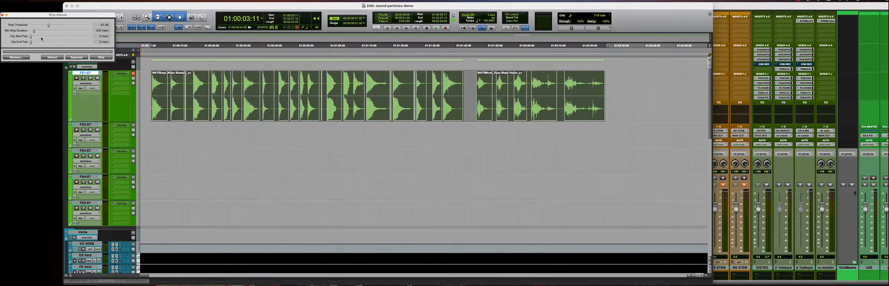
{"action": "left_click_drag", "start_coordinate": [35, 31], "coordinate": [72, 27]}
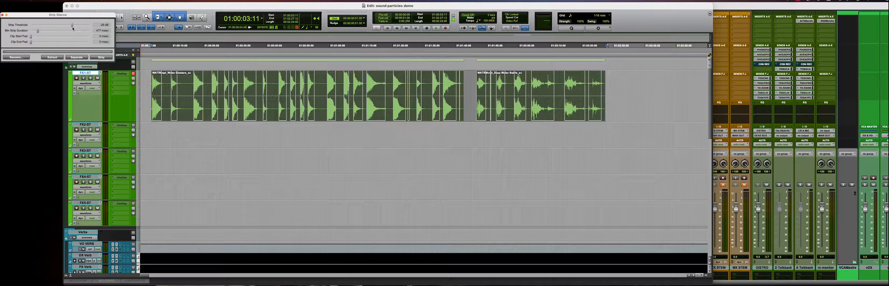
{"action": "left_click_drag", "start_coordinate": [31, 43], "coordinate": [41, 43]}
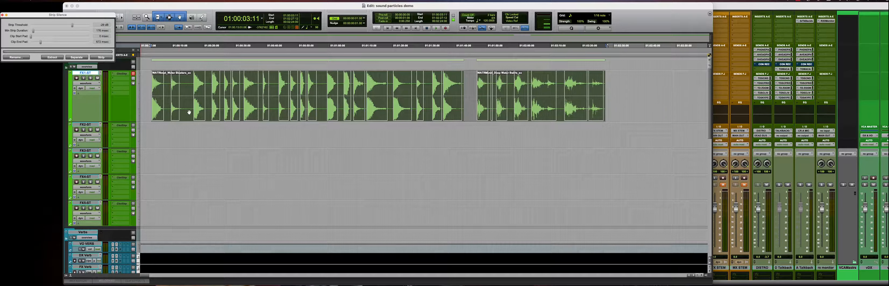
- Strip the silence from the clips to split them into separate grains
{"action": "key", "text": "t"}
{"action": "key", "text": "t"}
{"action": "key", "text": "t"}
{"action": "scroll", "coordinate": [449, 136], "scroll_direction": "right", "scroll_amount": 15}
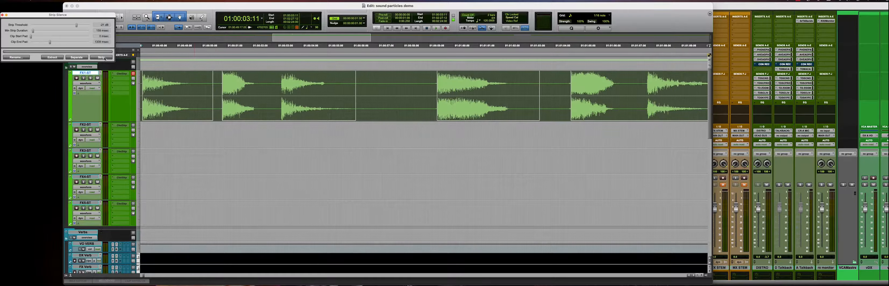
{"action": "left_click", "coordinate": [103, 57]}
- Shift the Deep Water Swirls grains slightly right to separate them from the blast grains
{"action": "left_click", "coordinate": [278, 85]}
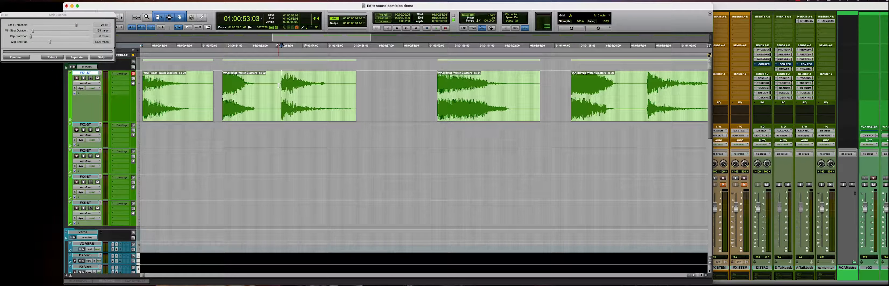
{"action": "key", "text": "r"}
{"action": "key", "text": "r"}
{"action": "key", "text": "r"}
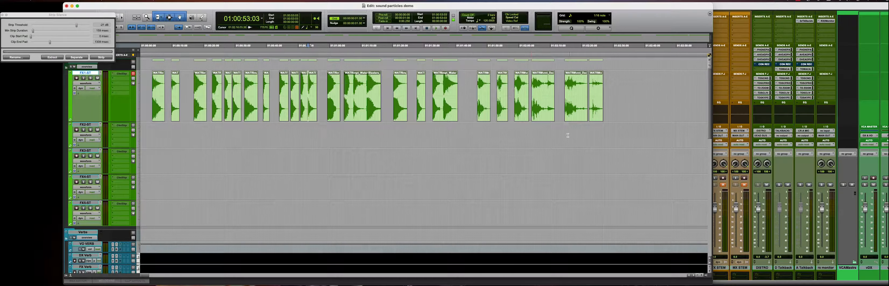
{"action": "key", "text": "r"}
{"action": "key", "text": "t"}
{"action": "left_click", "coordinate": [477, 86]}
{"action": "left_click_drag", "start_coordinate": [593, 113], "coordinate": [632, 114], "text": "shift"}
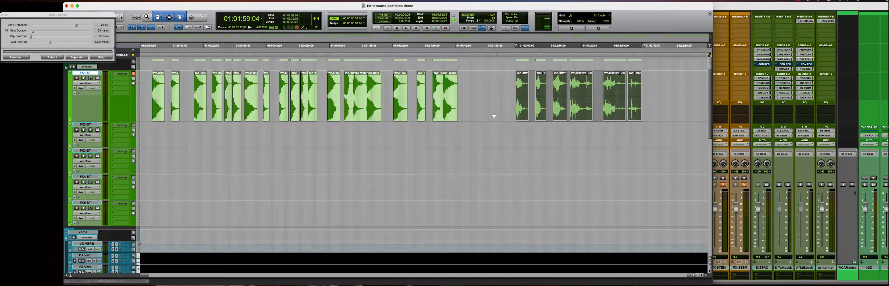
- Export the selected blast grains as files into a new folder grains containing a new subfolder blasts
{"action": "left_click_drag", "start_coordinate": [479, 111], "coordinate": [173, 85]}
{"action": "left_click", "coordinate": [276, 159]}
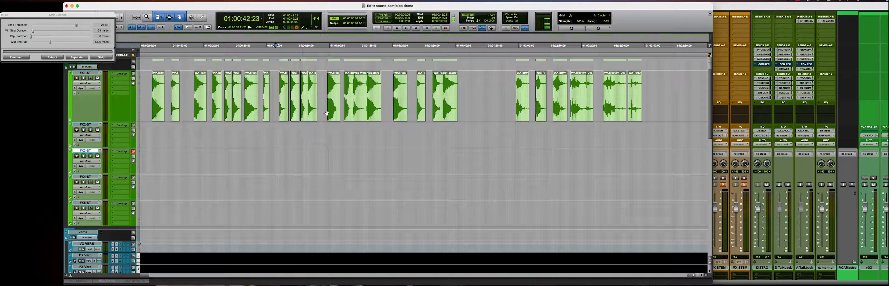
{"action": "left_click", "coordinate": [352, 84]}
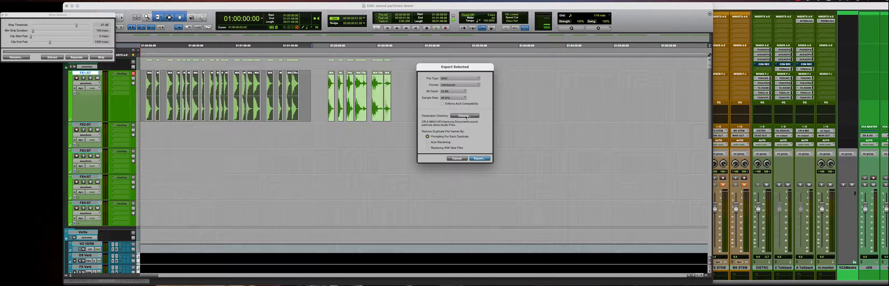
{"action": "key", "text": "super+Up"}
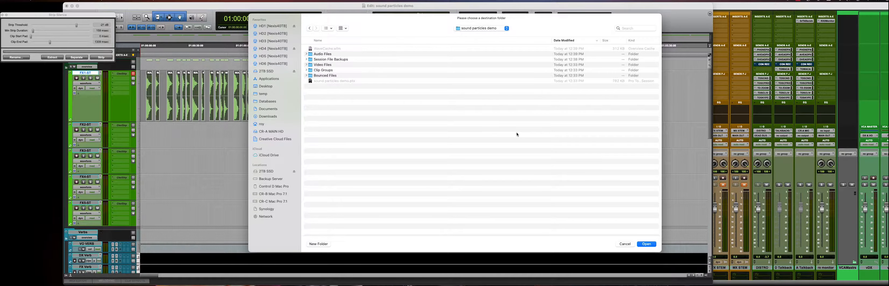
{"action": "key", "text": "super+shift+n"}
{"action": "type", "text": "grains"}
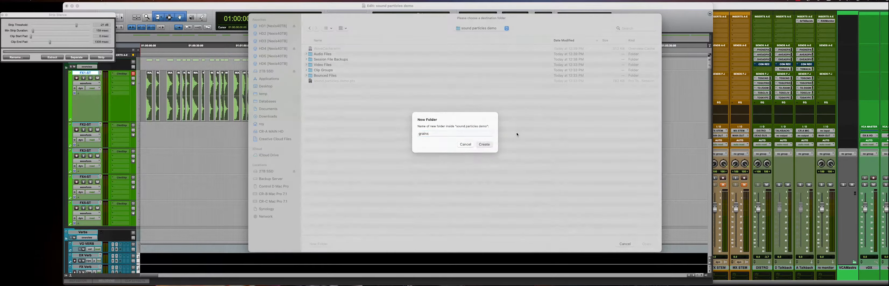
{"action": "key", "text": "Return"}
{"action": "key", "text": "super+shift+n"}
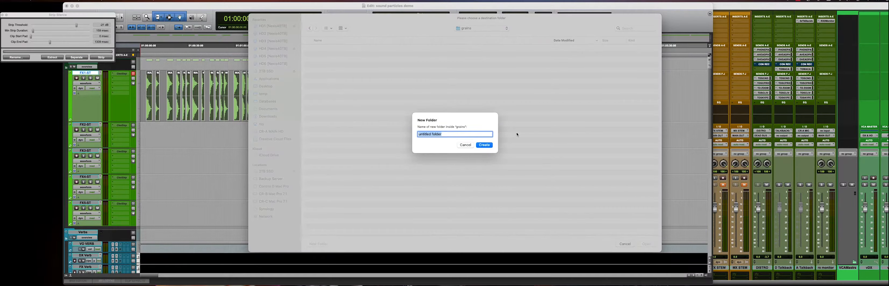
{"action": "type", "text": "blasts"}
{"action": "key", "text": "Return"}
{"action": "key", "text": "Return"}
- Export the Deep Water Swirls grains into a new folder water inside the grains folder
{"action": "left_click", "coordinate": [457, 116]}
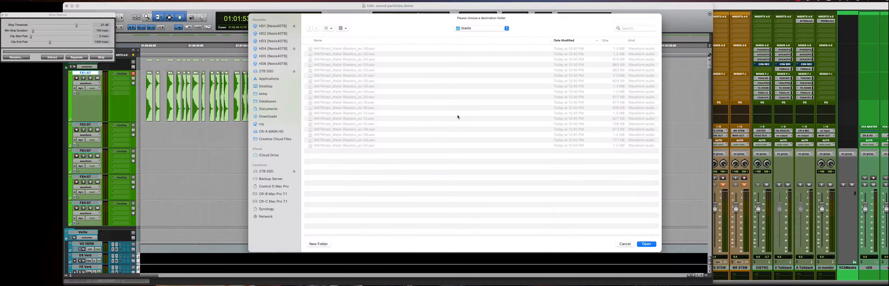
{"action": "key", "text": "super+Up"}
{"action": "key", "text": "super+shift+n"}
{"action": "type", "text": "wat"}
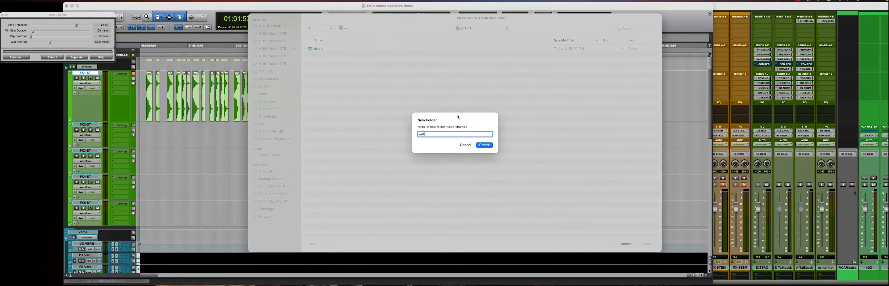
{"action": "type", "text": "er"}
{"action": "key", "text": "Return"}
{"action": "key", "text": "Return"}
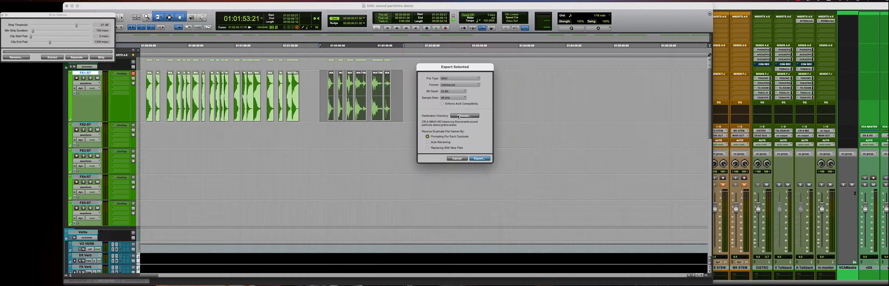
{"action": "key", "text": "Return"}
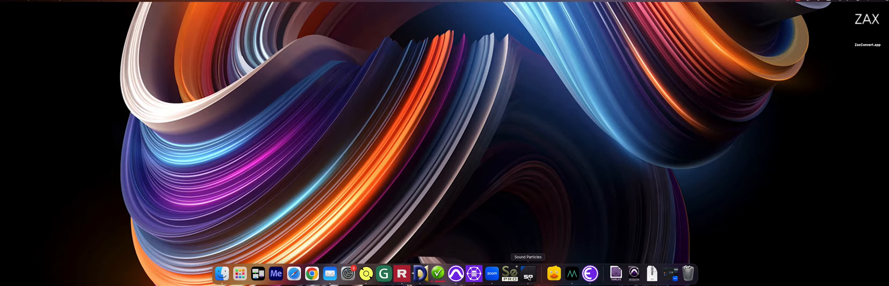
- Launch Sound Particles and create a new project from the Empty template
{"action": "left_click", "coordinate": [528, 275]}
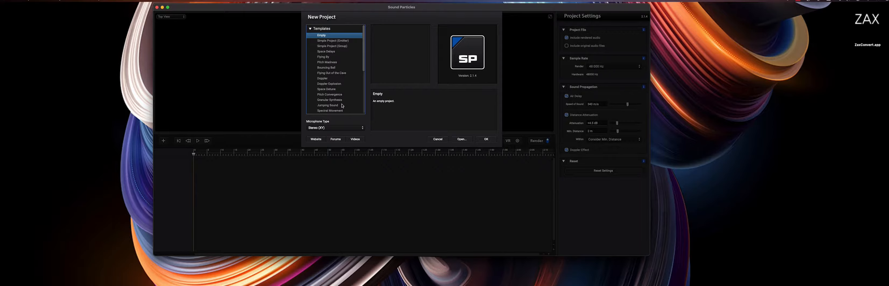
{"action": "left_click", "coordinate": [487, 139]}
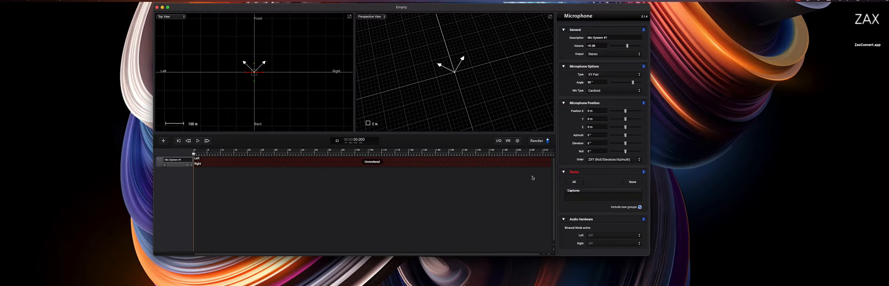
- Review the project's render sample rate options in the project settings
{"action": "left_click", "coordinate": [404, 221]}
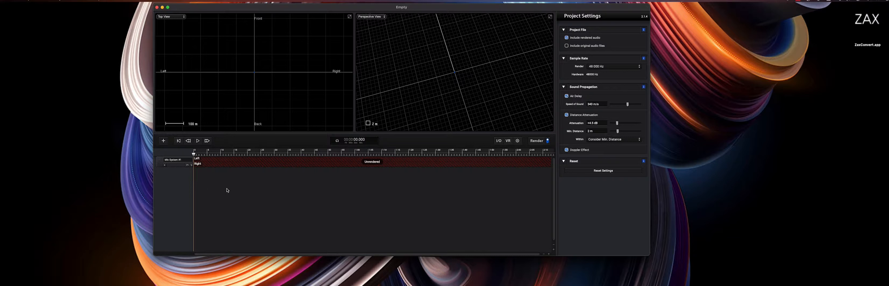
{"action": "left_click", "coordinate": [605, 68]}
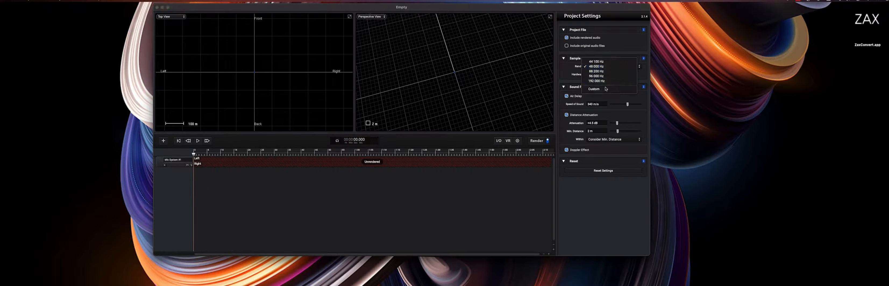
{"action": "left_click", "coordinate": [471, 211]}
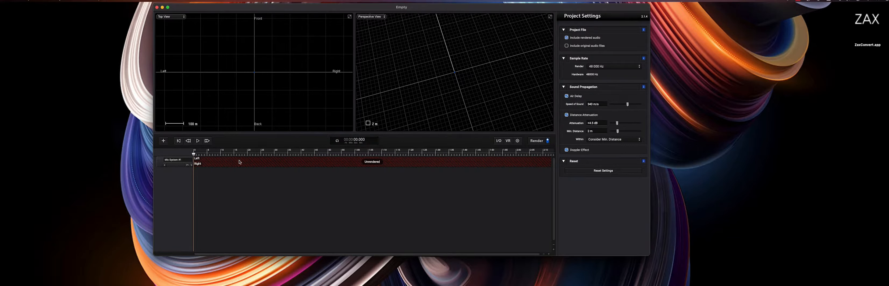
- Change the microphone system's type to ORTF Pair
{"action": "left_click", "coordinate": [174, 164]}
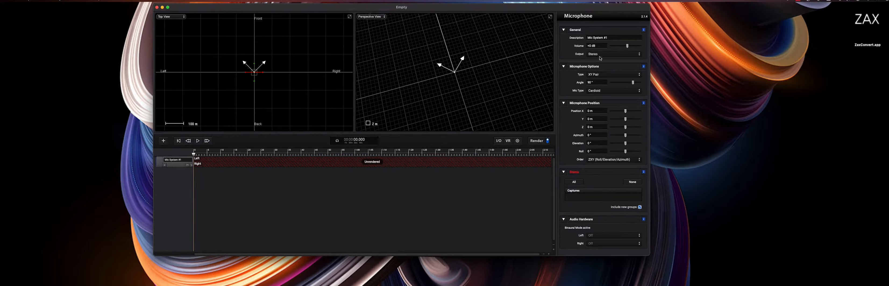
{"action": "left_click", "coordinate": [604, 76]}
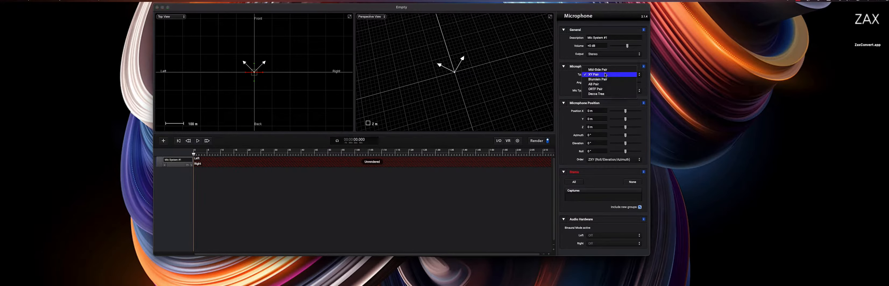
{"action": "left_click", "coordinate": [606, 91]}
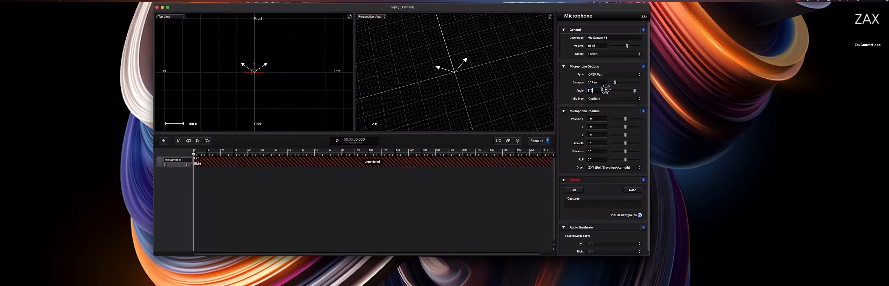
{"action": "left_click", "coordinate": [606, 90]}
{"action": "left_click", "coordinate": [476, 206]}
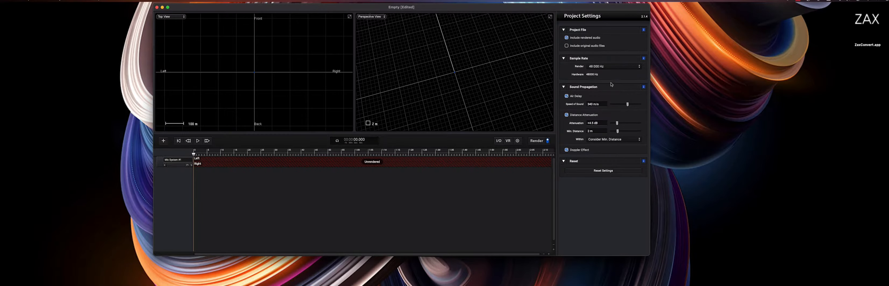
{"action": "left_click", "coordinate": [175, 167]}
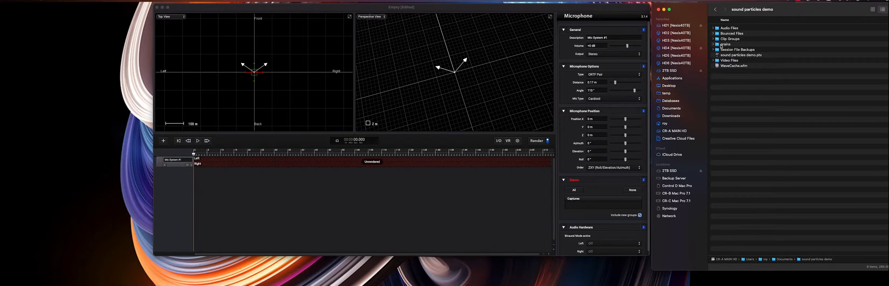
- Expand the grains folder in the session folder to show its subfolders
{"action": "left_click", "coordinate": [713, 45]}
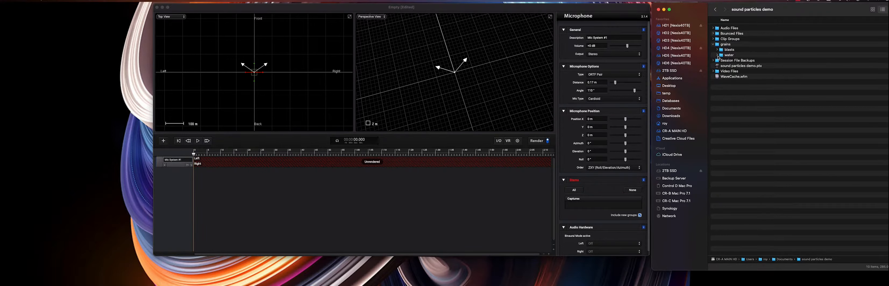
- Add a particle emitter to the project
{"action": "left_click", "coordinate": [165, 142]}
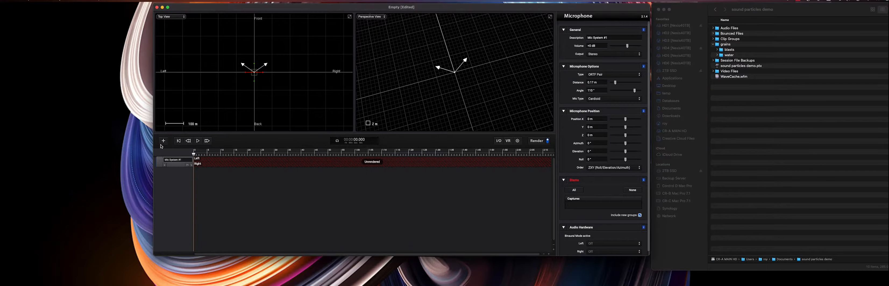
{"action": "left_click", "coordinate": [163, 140]}
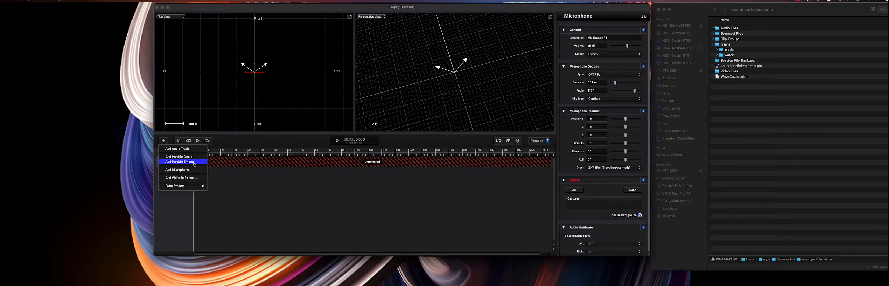
{"action": "left_click", "coordinate": [194, 165]}
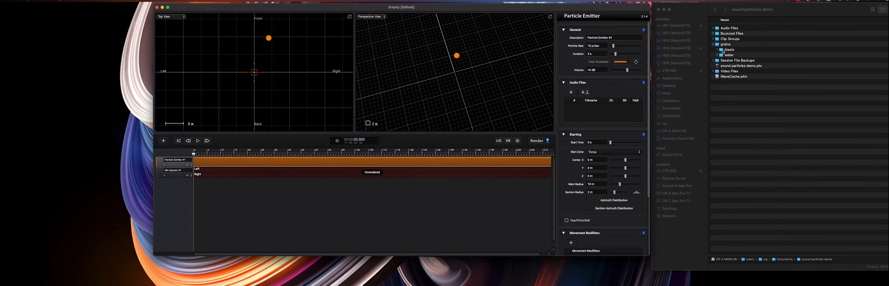
- Load all the water blast grain files from the blasts folder into the emitter's audio files
{"action": "left_click_drag", "start_coordinate": [722, 51], "coordinate": [598, 110]}
{"action": "left_click", "coordinate": [717, 49]}
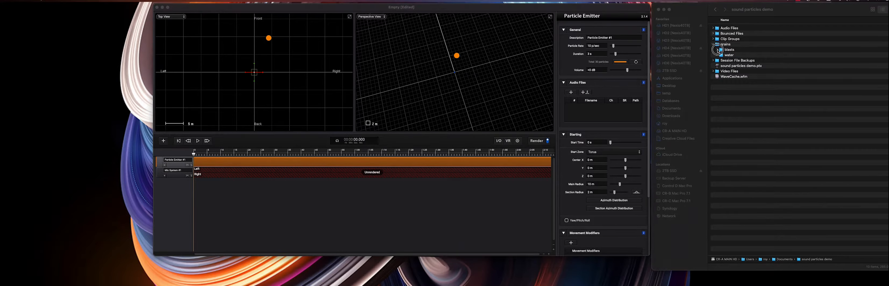
{"action": "left_click", "coordinate": [741, 55]}
{"action": "left_click", "coordinate": [752, 152], "text": "shift"}
{"action": "left_click_drag", "start_coordinate": [751, 153], "coordinate": [567, 92]}
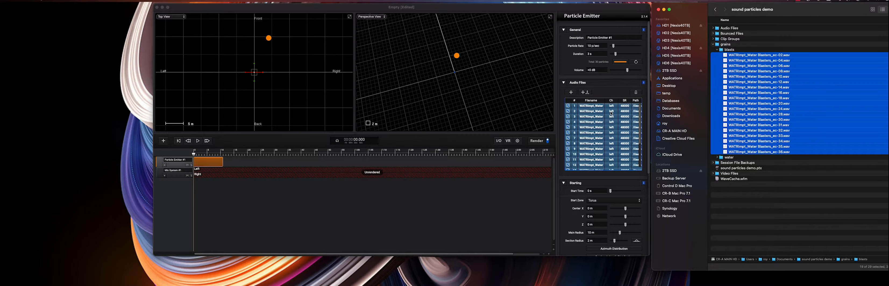
- Collapse the audio files section and set the emitter's start zone to Circle (inside)
{"action": "left_click", "coordinate": [563, 82]}
{"action": "left_click", "coordinate": [563, 82]}
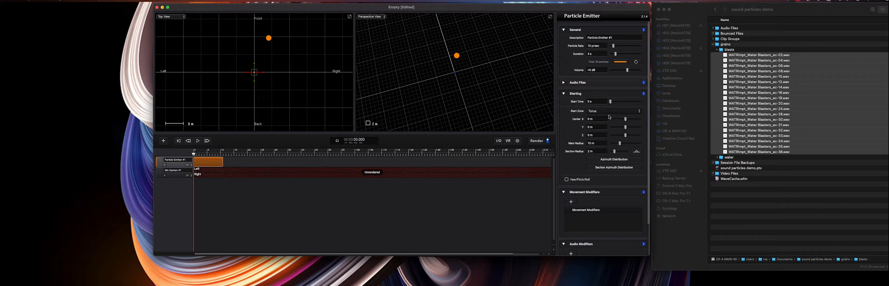
{"action": "left_click", "coordinate": [609, 111]}
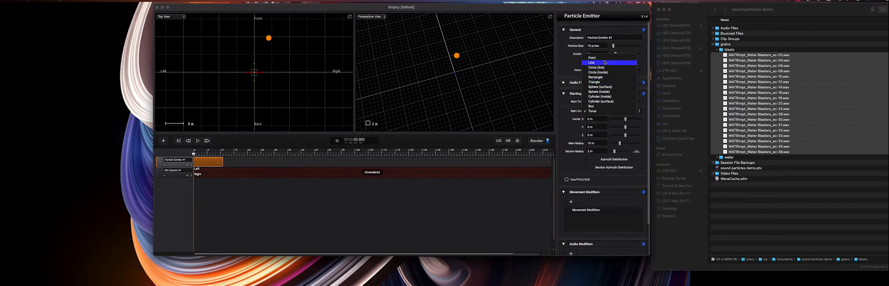
{"action": "key", "text": "Up"}
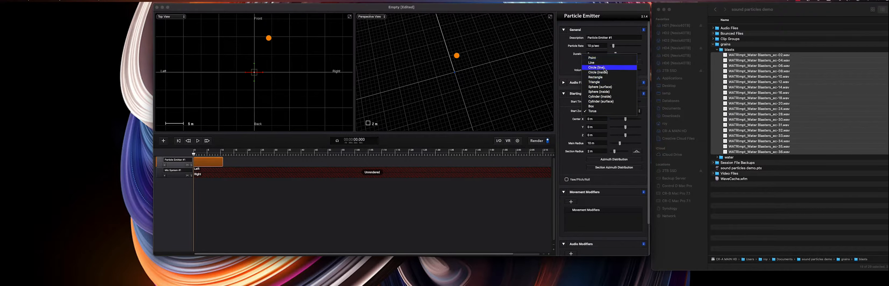
{"action": "left_click", "coordinate": [598, 72]}
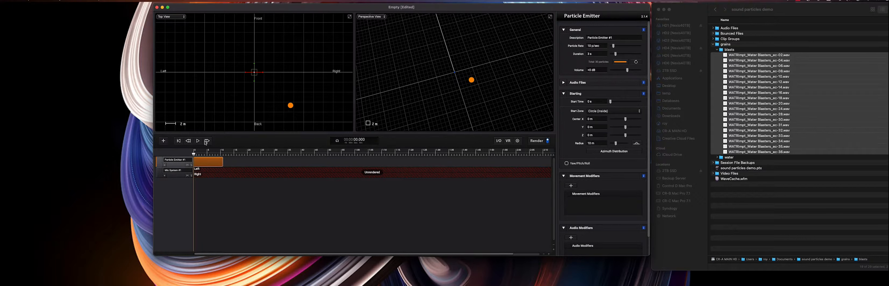
- Set the start zone's radius to 1 m
{"action": "left_click", "coordinate": [207, 152]}
{"action": "left_click_drag", "start_coordinate": [207, 153], "coordinate": [207, 152]}
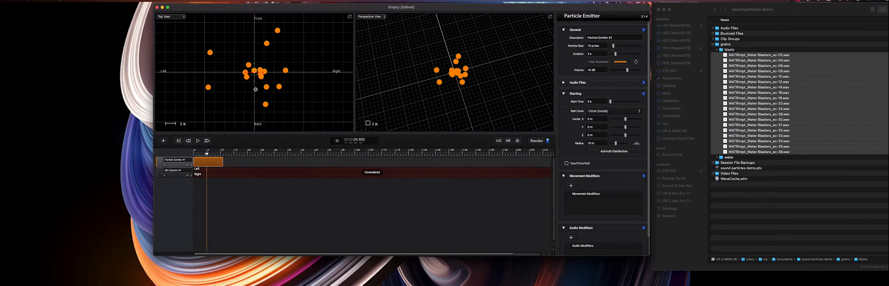
{"action": "left_click", "coordinate": [590, 143]}
{"action": "type", "text": "2"}
{"action": "key", "text": "Return"}
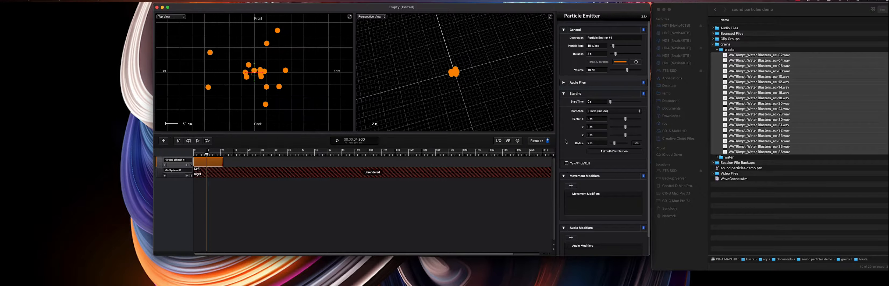
{"action": "left_click", "coordinate": [606, 144]}
{"action": "type", "text": "1"}
{"action": "key", "text": "Return"}
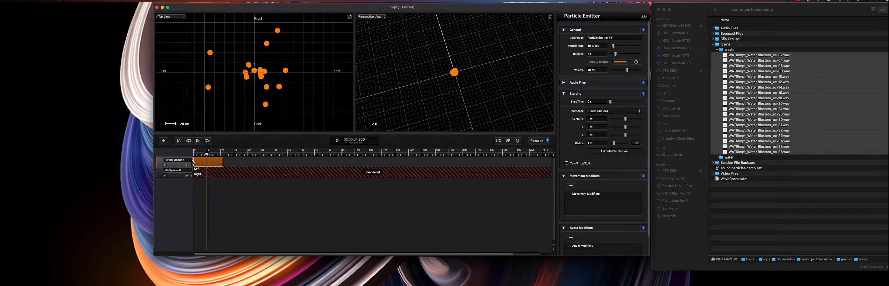
- Add a straight line velocity movement modifier to the emitter's particles
{"action": "mouse_move", "coordinate": [206, 156]}
{"action": "left_mouse_down"}
{"action": "mouse_move", "coordinate": [192, 156]}
{"action": "mouse_move", "coordinate": [216, 156]}
{"action": "mouse_move", "coordinate": [202, 156]}
{"action": "left_mouse_up"}
{"action": "scroll", "coordinate": [288, 111], "scroll_direction": "down", "scroll_amount": 6}
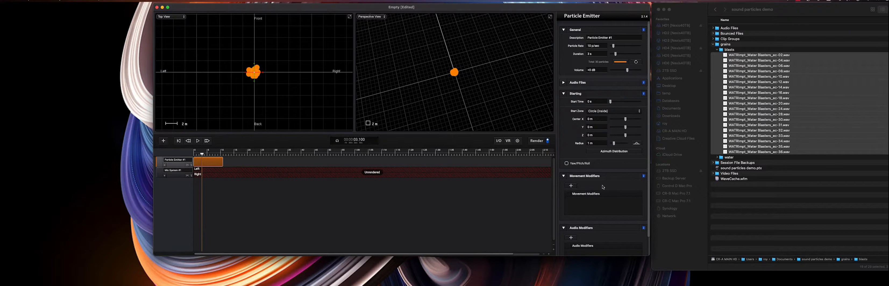
{"action": "left_click", "coordinate": [569, 185]}
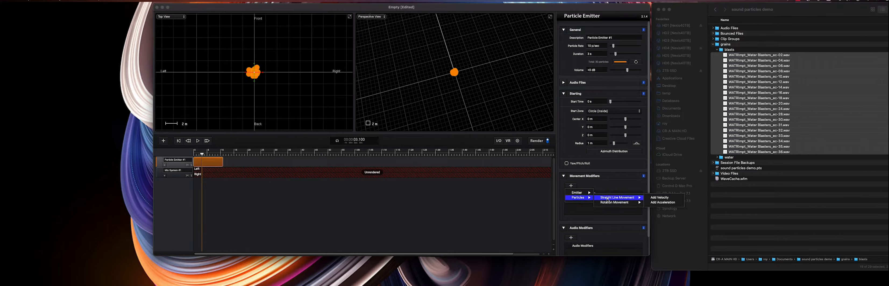
{"action": "left_click", "coordinate": [652, 200]}
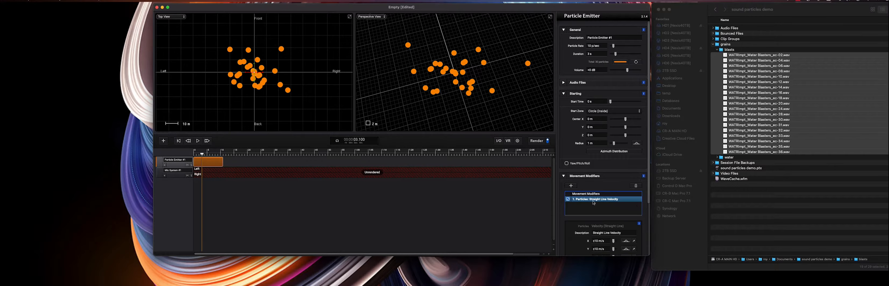
- Set the emitter's particle rate to 5 p/sec
{"action": "left_click_drag", "start_coordinate": [206, 159], "coordinate": [168, 157]}
{"action": "left_click_drag", "start_coordinate": [597, 46], "coordinate": [566, 41]}
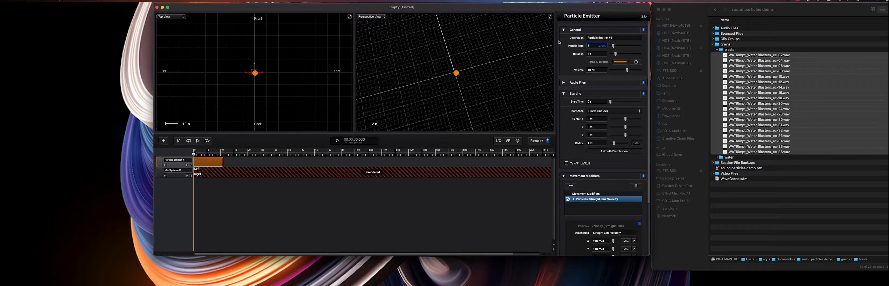
{"action": "key", "text": "Return"}
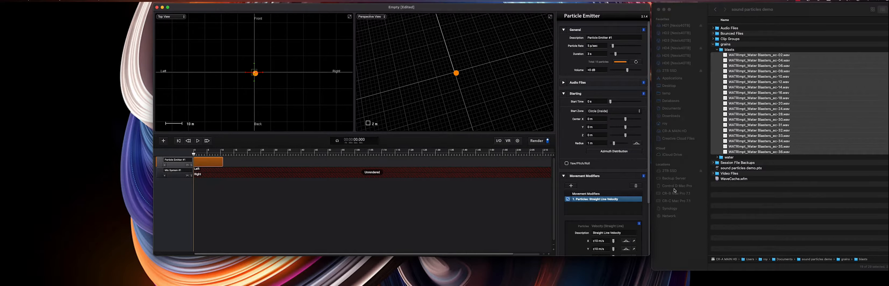
- Set the velocity modifier's X and Y values to 50 m/s
{"action": "scroll", "coordinate": [606, 187], "scroll_direction": "down", "scroll_amount": 4}
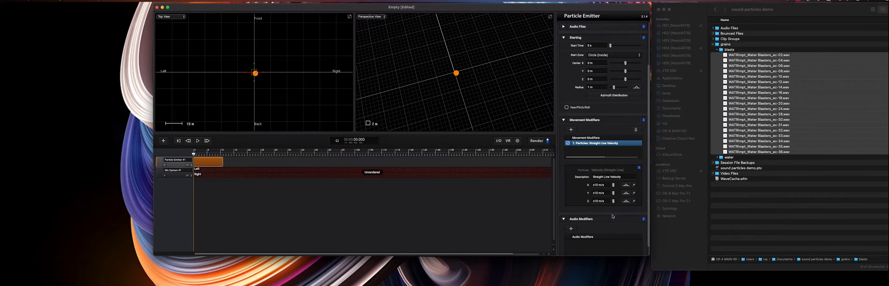
{"action": "left_click", "coordinate": [608, 185]}
{"action": "type", "text": "50"}
{"action": "key", "text": "Return"}
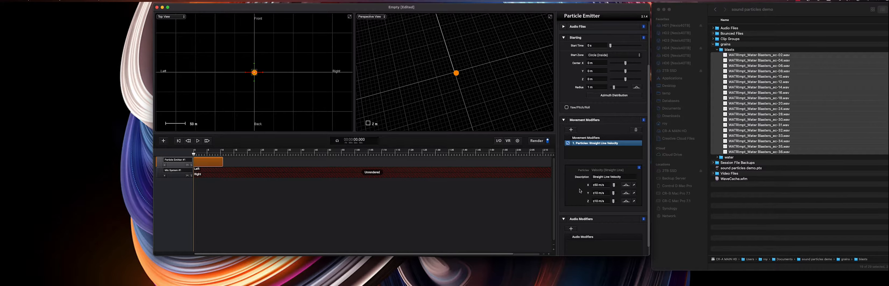
{"action": "left_click", "coordinate": [609, 194]}
{"action": "type", "text": "50"}
{"action": "key", "text": "Return"}
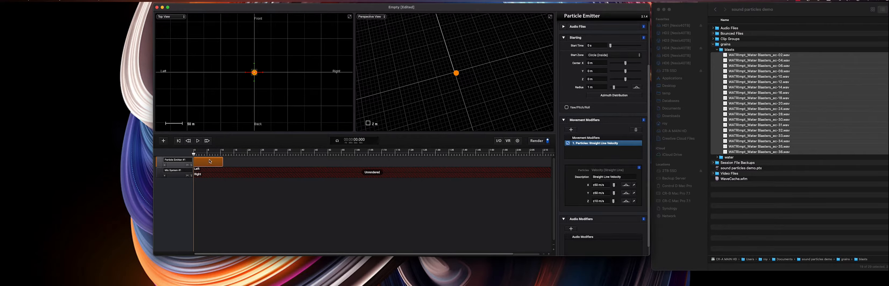
- Render the scene and play back the result
{"action": "mouse_move", "coordinate": [194, 154]}
{"action": "left_mouse_down"}
{"action": "mouse_move", "coordinate": [213, 154]}
{"action": "mouse_move", "coordinate": [186, 158]}
{"action": "left_mouse_up"}
{"action": "left_click", "coordinate": [537, 140]}
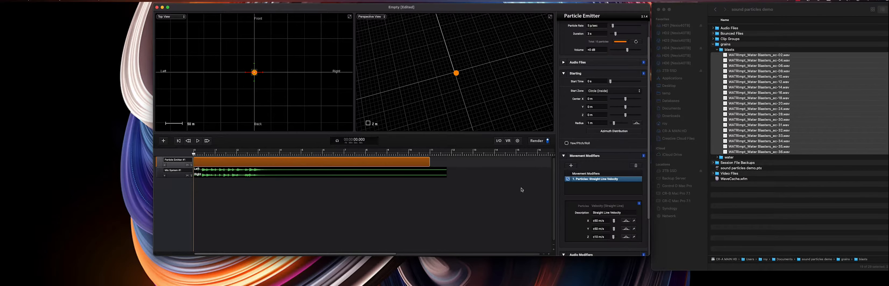
{"action": "key", "text": "space"}
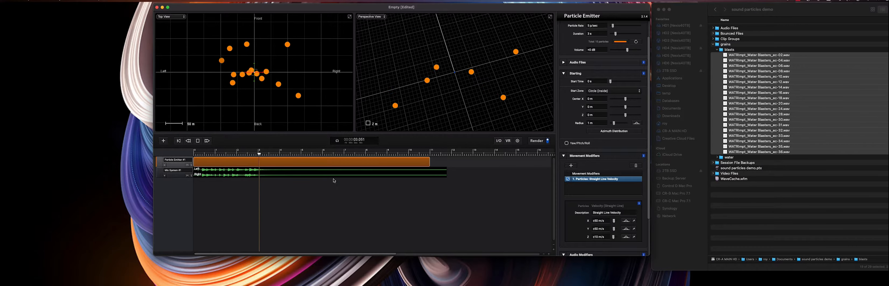
{"action": "key", "text": "space"}
- Select the particle emitter and set its duration to 0.5 s
{"action": "left_click", "coordinate": [182, 170]}
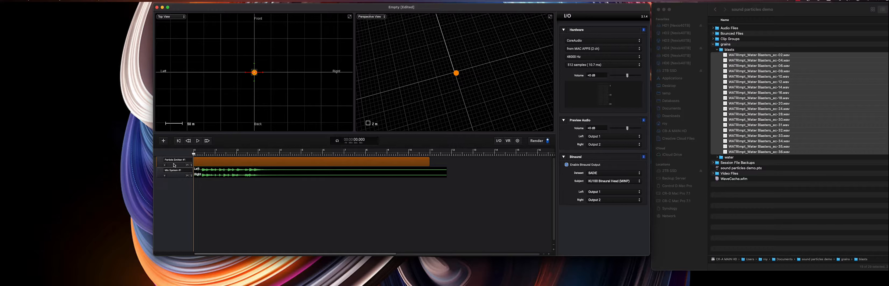
{"action": "left_click", "coordinate": [174, 165]}
{"action": "scroll", "coordinate": [588, 101], "scroll_direction": "up", "scroll_amount": 2}
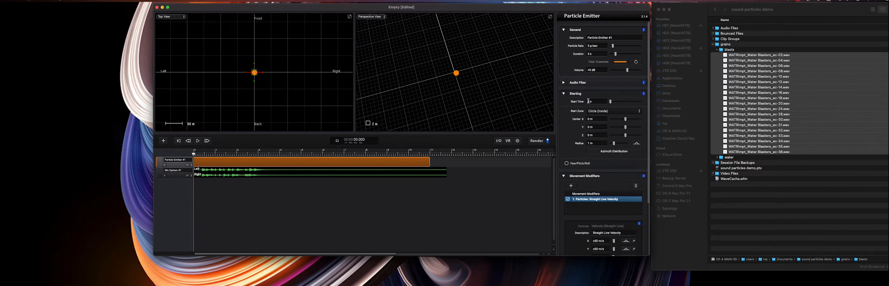
{"action": "left_click", "coordinate": [598, 54]}
{"action": "type", "text": "0.5"}
{"action": "key", "text": "Return"}
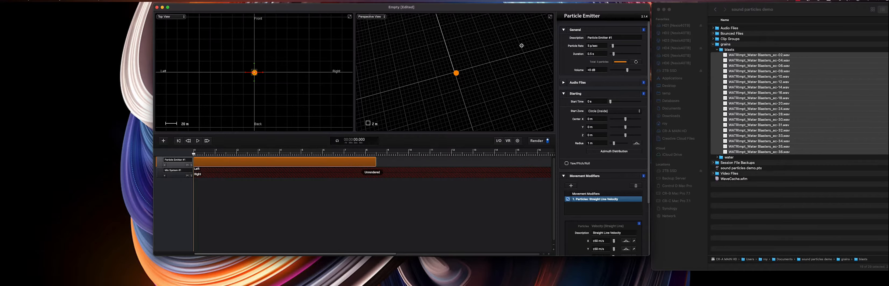
- Set the emitter's particle rate to 20 p/sec
{"action": "left_click", "coordinate": [602, 46]}
{"action": "type", "text": "20"}
{"action": "key", "text": "Return"}
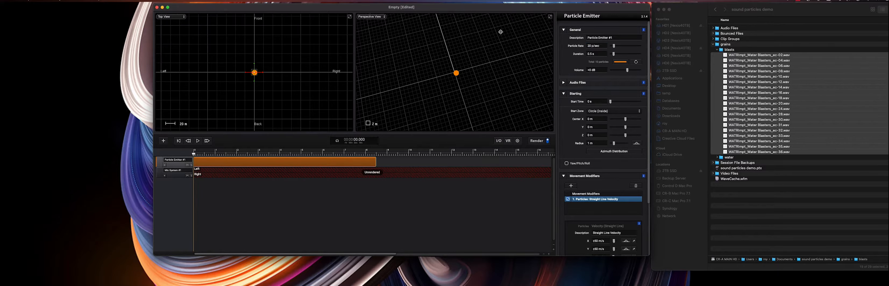
- Render the scene and preview the playback
{"action": "left_click", "coordinate": [548, 142]}
{"action": "key", "text": "space"}
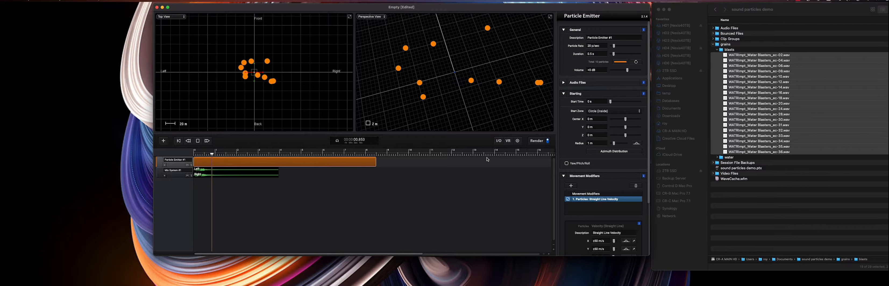
{"action": "key", "text": "space"}
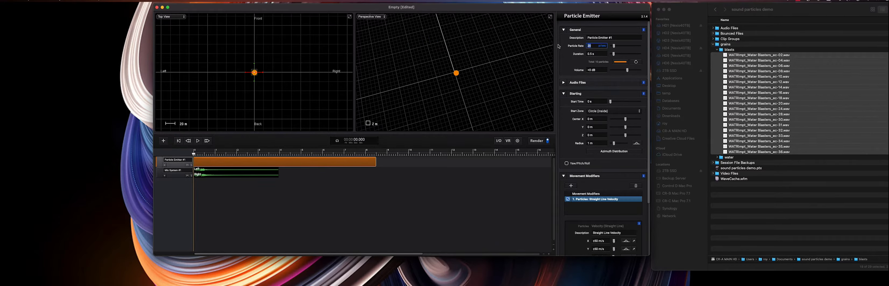
- Set the emitter's duration to 0.1 s and its particle rate to 40 p/sec
{"action": "left_click", "coordinate": [596, 54]}
{"action": "key", "text": "Return"}
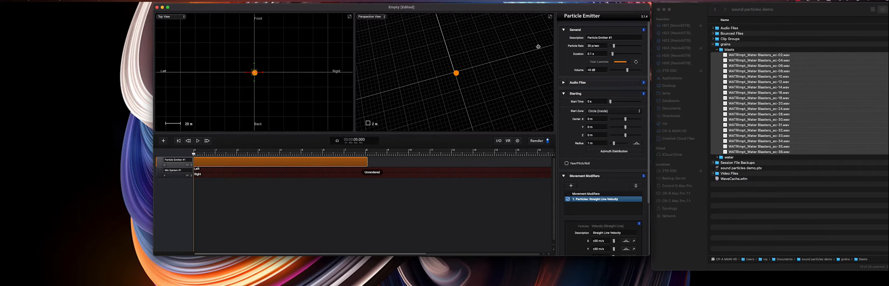
{"action": "left_click_drag", "start_coordinate": [614, 46], "coordinate": [614, 46]}
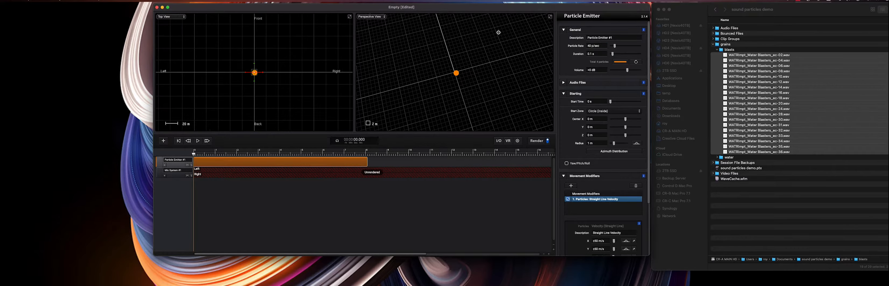
- Render the scene again and preview the new result
{"action": "left_click", "coordinate": [536, 140]}
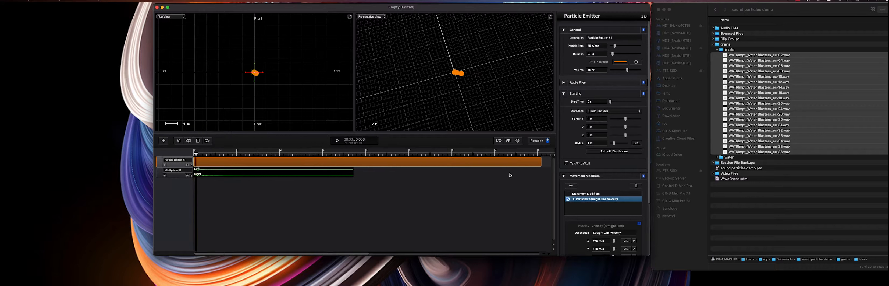
{"action": "key", "text": "space"}
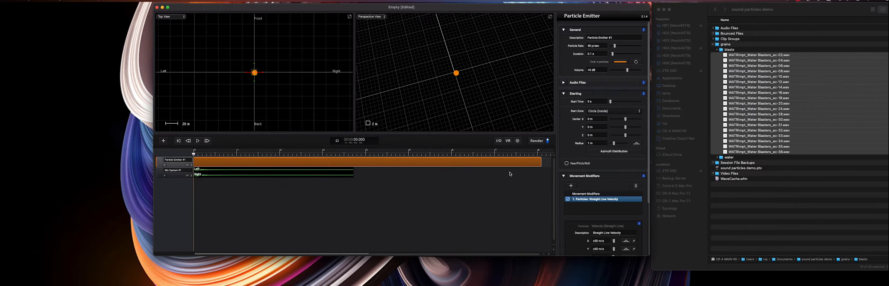
{"action": "key", "text": "super+r"}
{"action": "left_click", "coordinate": [535, 140]}
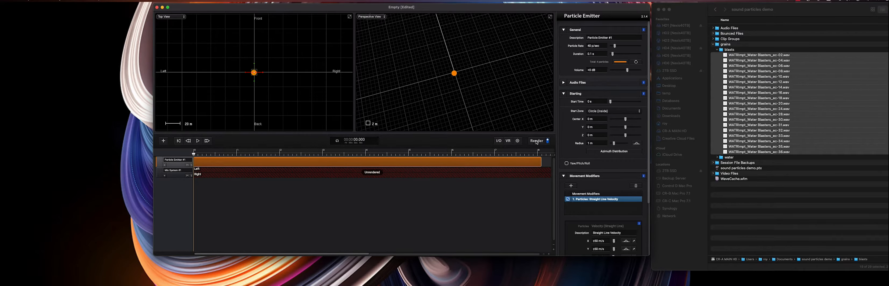
{"action": "key", "text": "space"}
{"action": "key", "text": "super+r"}
- Set the emitter's particle rate to 400 p/sec
{"action": "left_click", "coordinate": [602, 54]}
{"action": "left_click", "coordinate": [604, 46]}
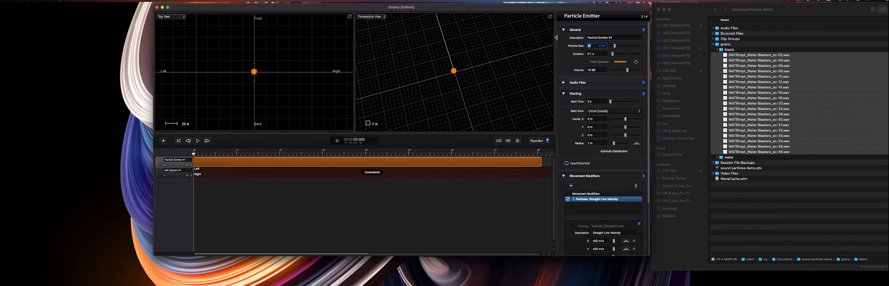
{"action": "type", "text": "0"}
{"action": "key", "text": "Return"}
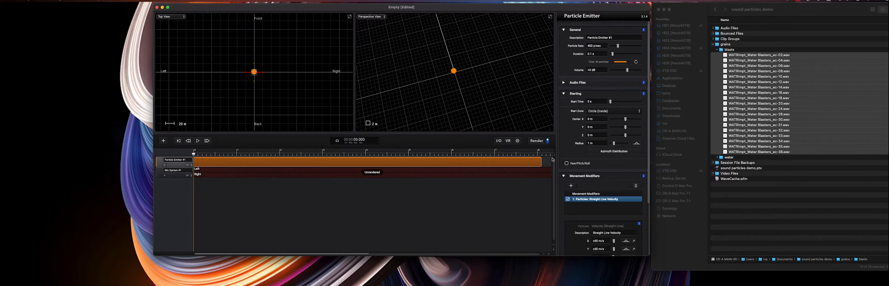
- Render the scene with the new particle rate and preview the playback
{"action": "left_click", "coordinate": [537, 140]}
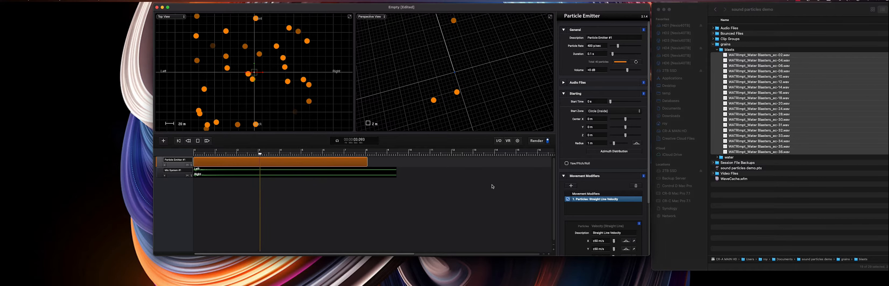
{"action": "key", "text": "space"}
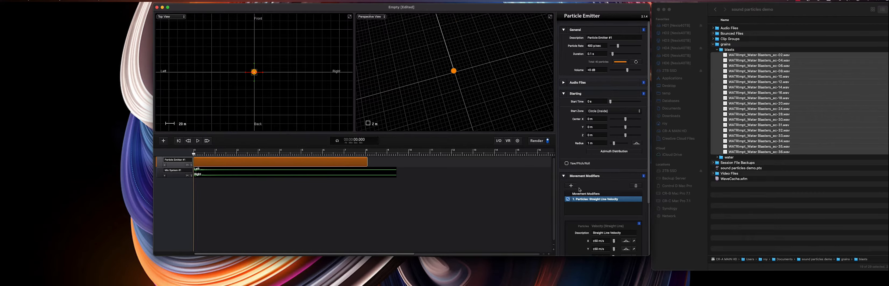
- Add Random Gain and Random Time/Pitch audio modifiers to the particle emitter
{"action": "scroll", "coordinate": [586, 203], "scroll_direction": "down", "scroll_amount": 5}
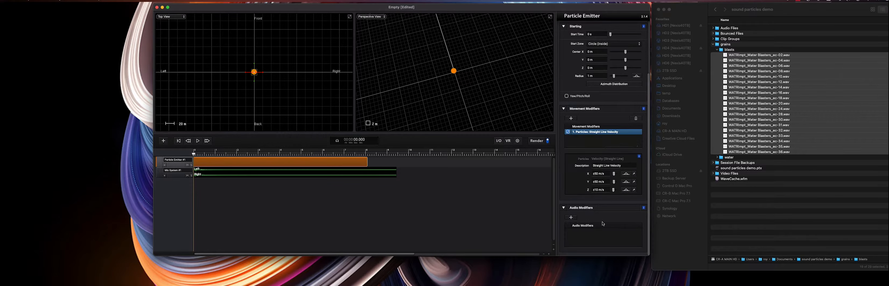
{"action": "left_click", "coordinate": [575, 218]}
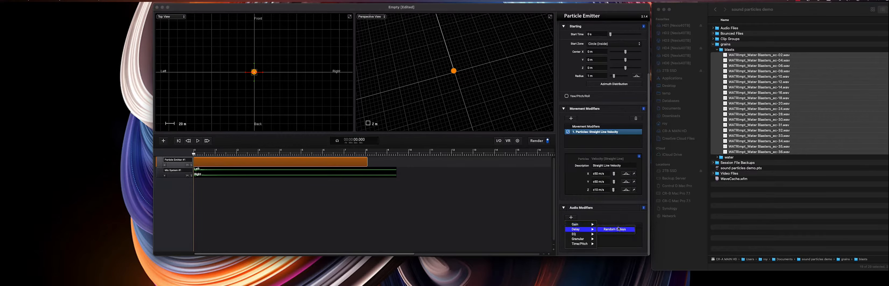
{"action": "left_click", "coordinate": [614, 224]}
{"action": "left_click", "coordinate": [571, 218]}
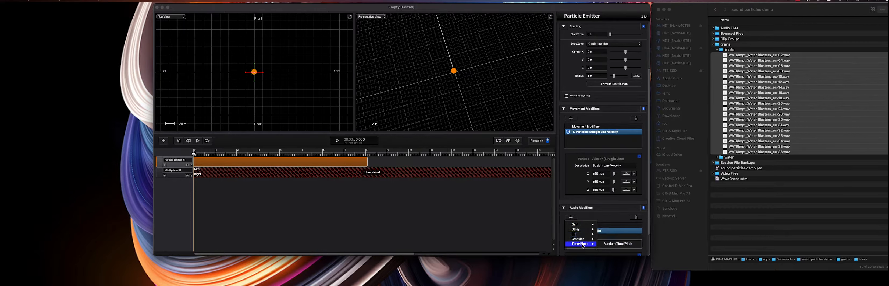
{"action": "left_click", "coordinate": [608, 244]}
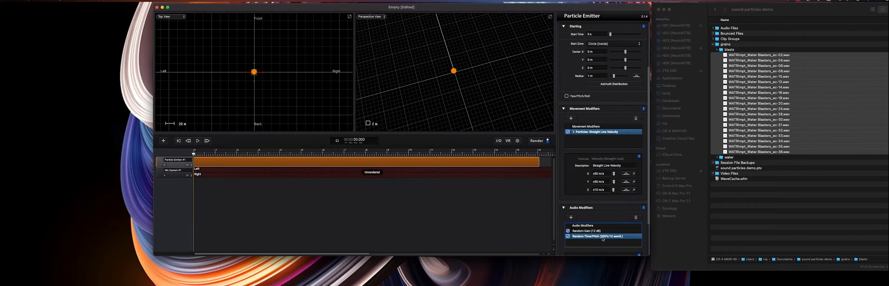
- Render the scene and preview how the audio modifiers sound
{"action": "left_click", "coordinate": [534, 141]}
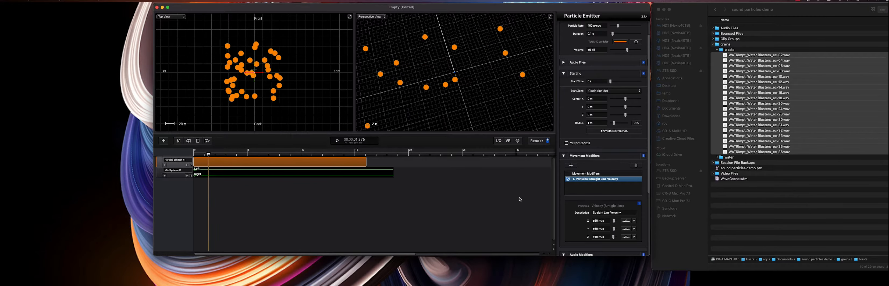
{"action": "key", "text": "space"}
- Set the emitter's duration to 0.2 s
{"action": "scroll", "coordinate": [599, 58], "scroll_direction": "up", "scroll_amount": 1}
{"action": "left_click_drag", "start_coordinate": [597, 45], "coordinate": [549, 37]}
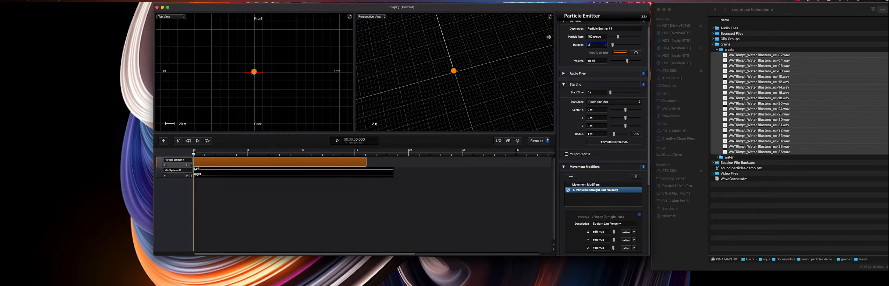
{"action": "key", "text": "Return"}
- Render the scene again and preview the longer-duration result
{"action": "left_click", "coordinate": [536, 140]}
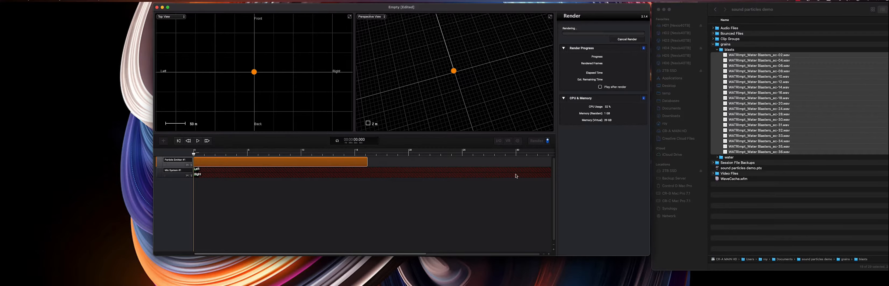
{"action": "key", "text": "space"}
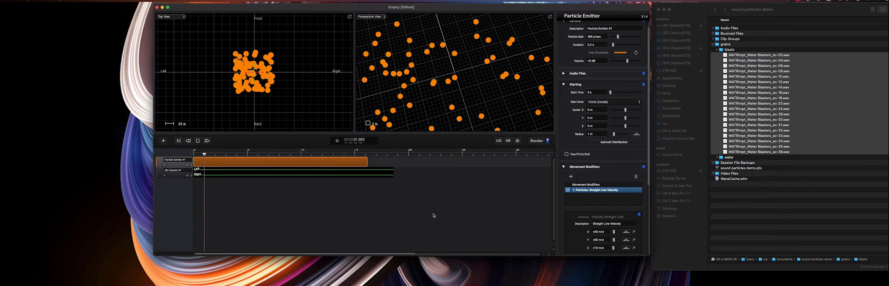
{"action": "key", "text": "space"}
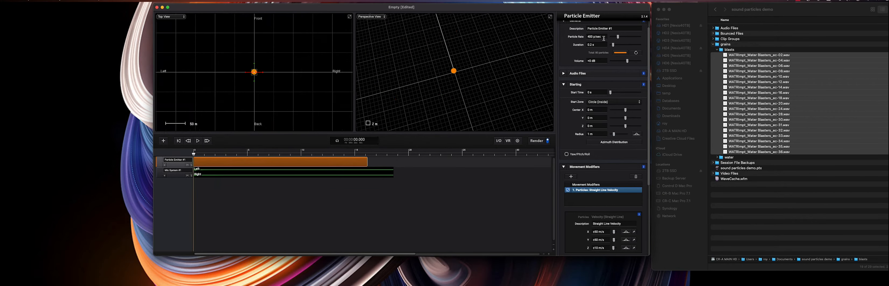
- Set the emitter's duration back to 0.1 s
{"action": "left_click", "coordinate": [601, 45]}
{"action": "type", "text": ".1"}
{"action": "key", "text": "Return"}
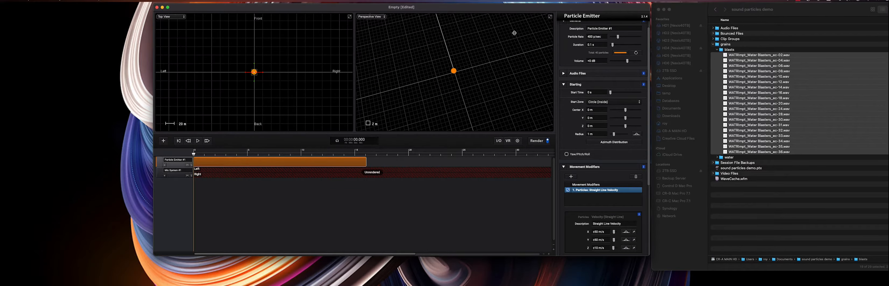
- Add a Random Delay audio modifier with a maximum delay of 0.5 s
{"action": "scroll", "coordinate": [598, 214], "scroll_direction": "down", "scroll_amount": 6}
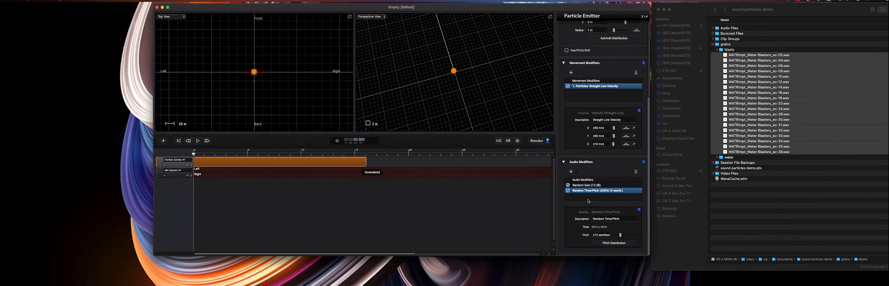
{"action": "left_click", "coordinate": [570, 171]}
{"action": "mouse_move", "coordinate": [587, 185]}
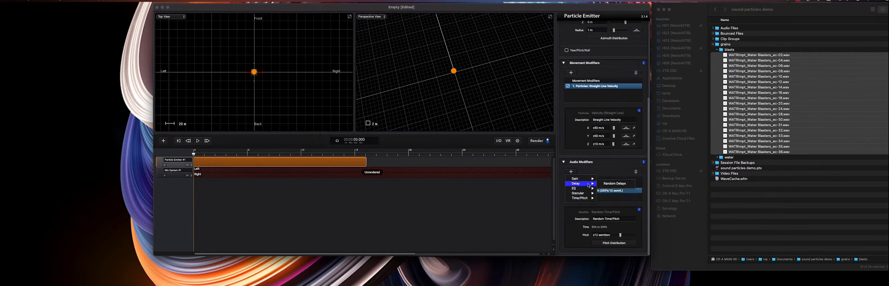
{"action": "left_click", "coordinate": [615, 183]}
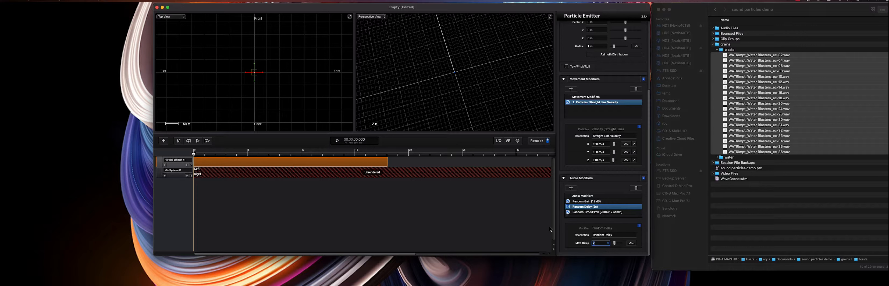
{"action": "type", "text": "0.5"}
{"action": "key", "text": "Return"}
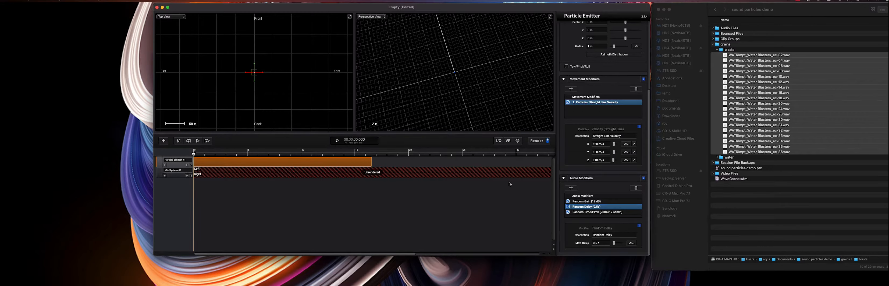
- Render the scene and preview the effect of the random delay
{"action": "left_click", "coordinate": [536, 141]}
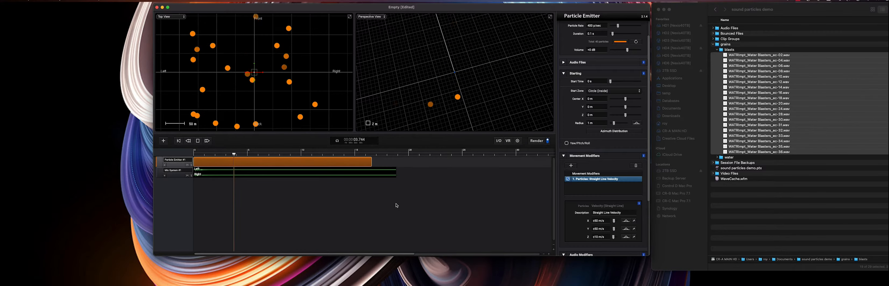
{"action": "key", "text": "space"}
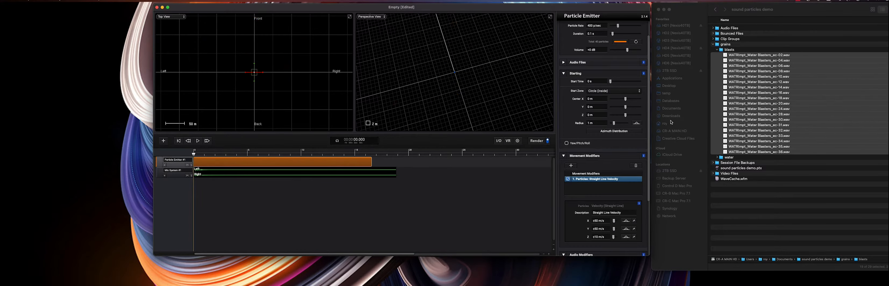
- Expand the water grains folder in the file browser and duplicate the particle emitter track
{"action": "left_click", "coordinate": [717, 50]}
{"action": "left_click", "coordinate": [717, 55]}
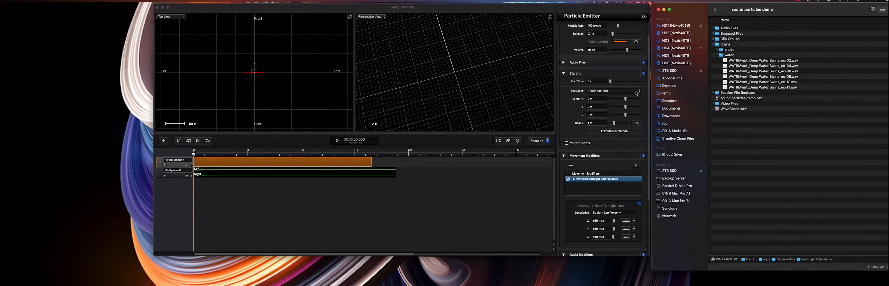
{"action": "left_click", "coordinate": [179, 165]}
{"action": "right_click", "coordinate": [179, 167]}
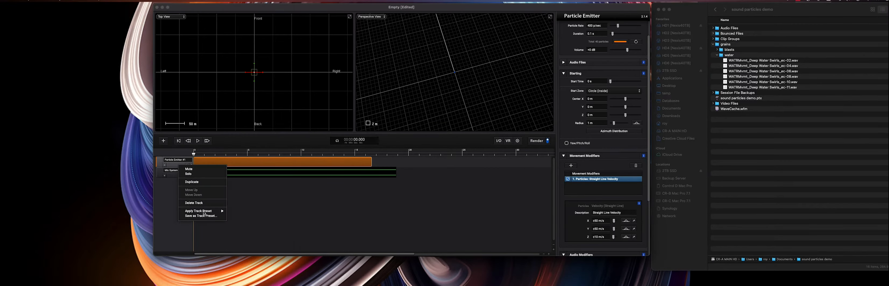
{"action": "left_click", "coordinate": [200, 182]}
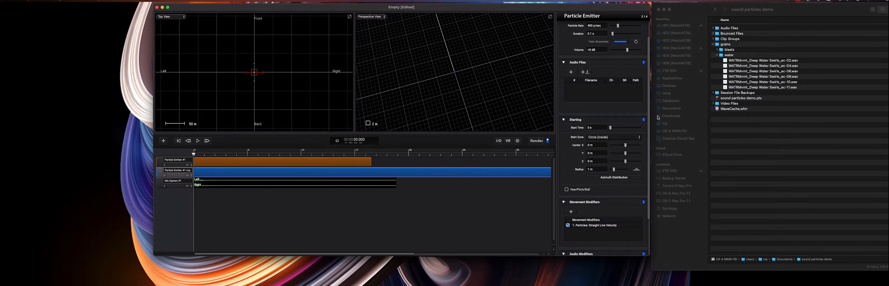
- Add the six WATRAmbl Deep Water Swirls grain files to the duplicated emitter's audio files
{"action": "left_click", "coordinate": [780, 84]}
{"action": "left_click", "coordinate": [771, 60]}
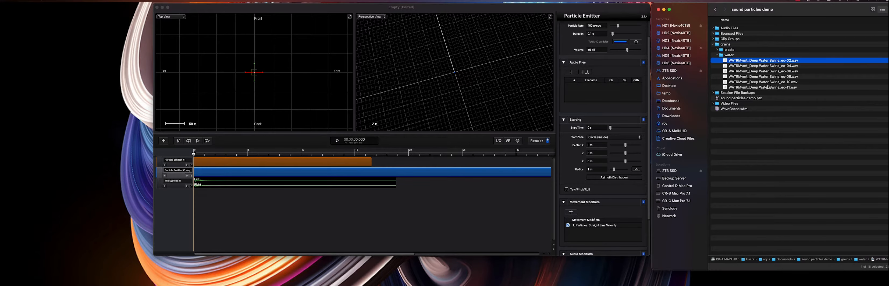
{"action": "left_click", "coordinate": [768, 87], "text": "shift"}
{"action": "left_click_drag", "start_coordinate": [767, 87], "coordinate": [602, 93]}
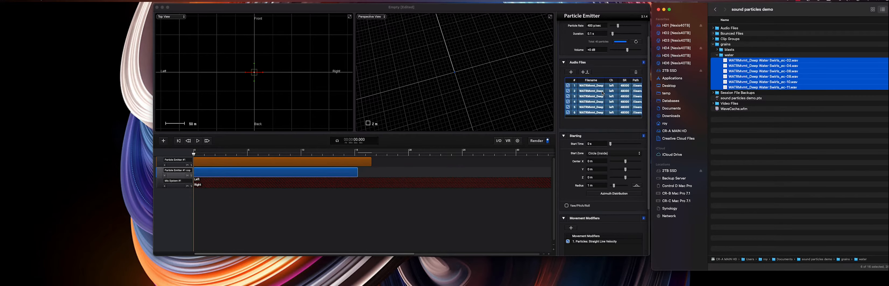
{"action": "left_click", "coordinate": [533, 161]}
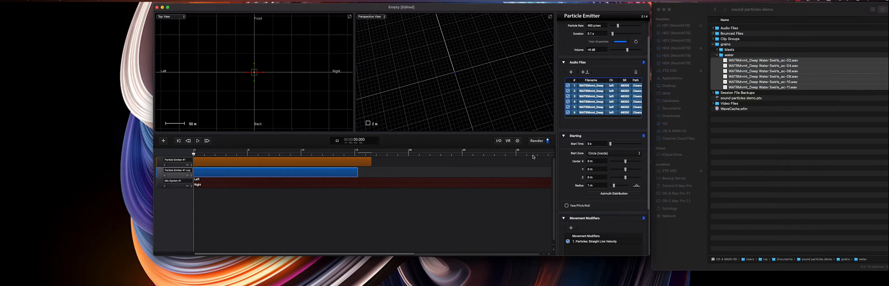
{"action": "left_click", "coordinate": [564, 62]}
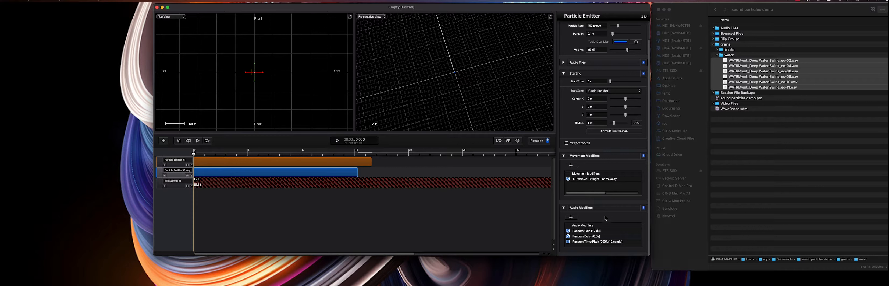
- Set the duplicated emitter's straight-line X velocity to 25 m/s
{"action": "left_click", "coordinate": [604, 180]}
{"action": "scroll", "coordinate": [604, 200], "scroll_direction": "down", "scroll_amount": 1}
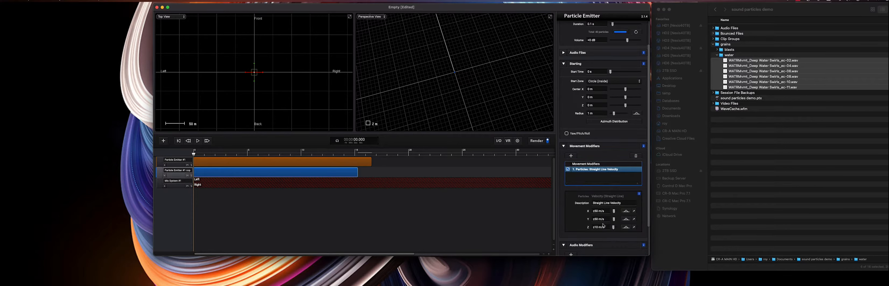
{"action": "left_click", "coordinate": [599, 211]}
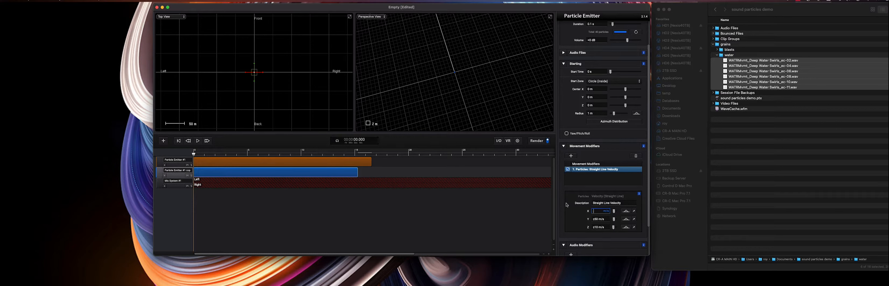
{"action": "type", "text": ".25"}
{"action": "key", "text": "Return"}
{"action": "left_click", "coordinate": [607, 210]}
{"action": "type", "text": "25"}
{"action": "key", "text": "Return"}
{"action": "key", "text": "Tab"}
{"action": "key", "text": "Return"}
- Render the two-emitter scene and preview the combined playback
{"action": "left_click", "coordinate": [536, 140]}
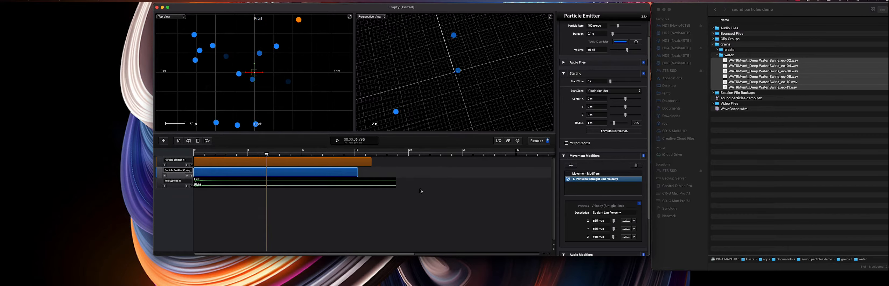
{"action": "key", "text": "space"}
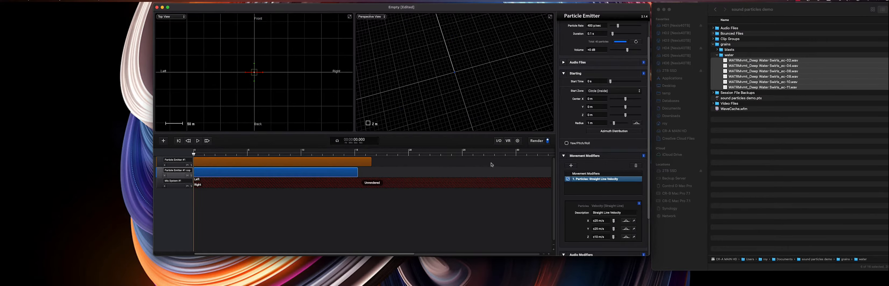
{"action": "left_click", "coordinate": [538, 140]}
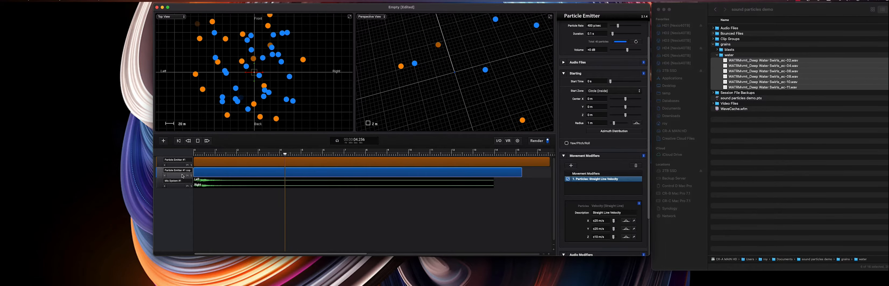
{"action": "key", "text": "space"}
- Rename the duplicated emitter as water
{"action": "scroll", "coordinate": [596, 118], "scroll_direction": "up", "scroll_amount": 3}
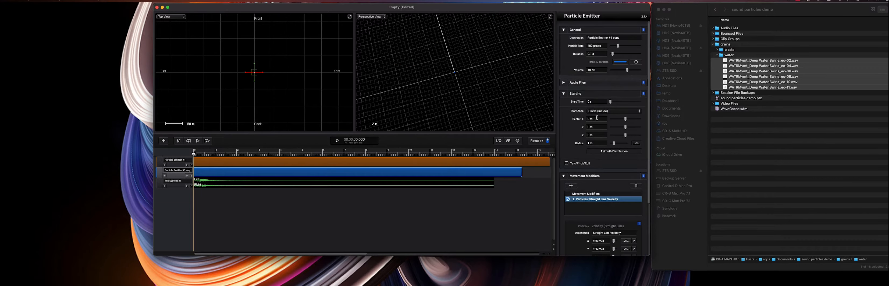
{"action": "left_click", "coordinate": [628, 38]}
{"action": "type", "text": "water"}
{"action": "key", "text": "Return"}
- Rename the original emitter as blast and set its particle rate to 200 p/sec
{"action": "left_click", "coordinate": [156, 162]}
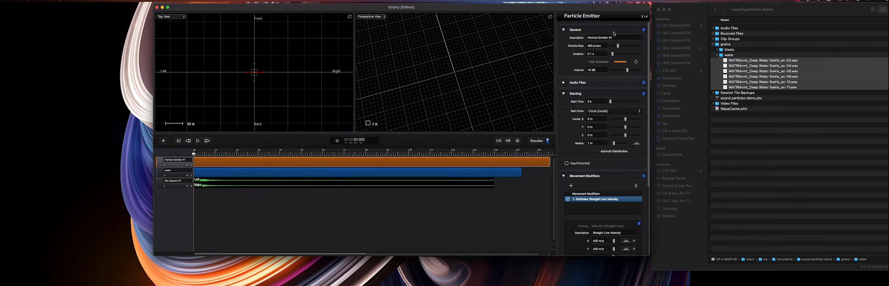
{"action": "left_click", "coordinate": [627, 37]}
{"action": "type", "text": "blast"}
{"action": "key", "text": "Return"}
{"action": "left_click", "coordinate": [598, 46]}
{"action": "type", "text": "200"}
{"action": "key", "text": "Return"}
- Render the scene and preview the blast and water layers together
{"action": "left_click", "coordinate": [536, 140]}
{"action": "key", "text": "space"}
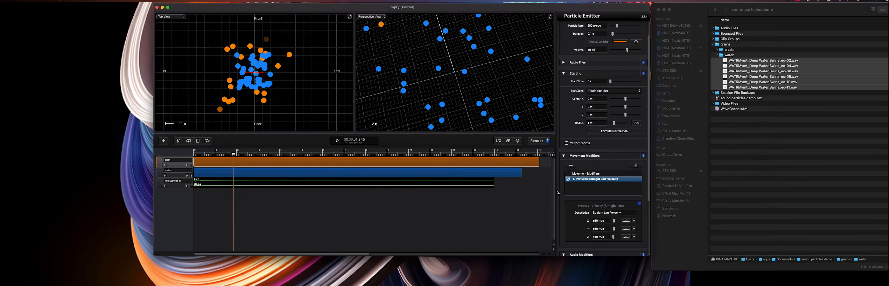
- Set the blast emitter's Random Delay maximum to 0.2 s and play the scene back
{"action": "scroll", "coordinate": [586, 226], "scroll_direction": "down", "scroll_amount": 5}
{"action": "key", "text": "space"}
{"action": "left_click", "coordinate": [567, 207]}
{"action": "left_click_drag", "start_coordinate": [602, 242], "coordinate": [580, 240]}
{"action": "type", "text": "0.2"}
{"action": "key", "text": "Return"}
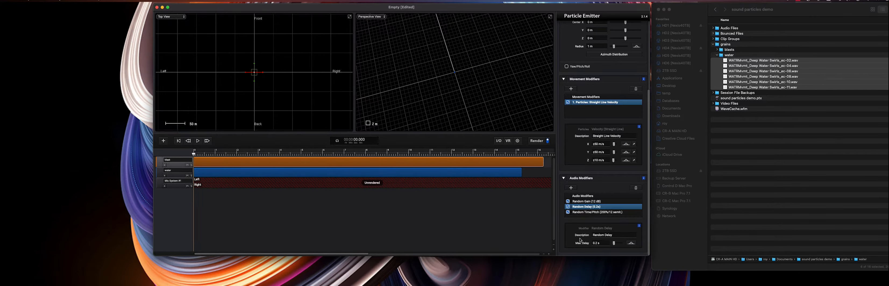
{"action": "key", "text": "space"}
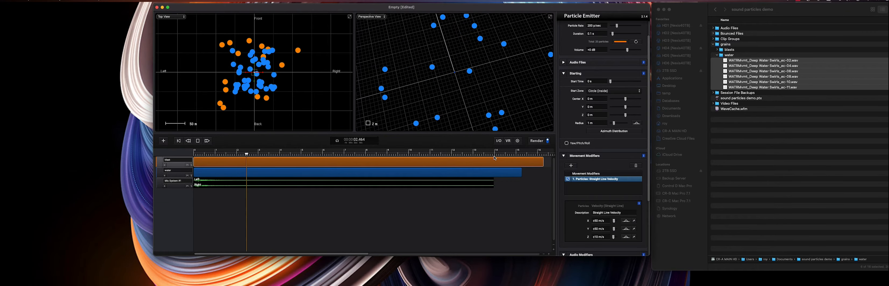
- Render the scene and play back the combined blast and water layers
{"action": "key", "text": "space"}
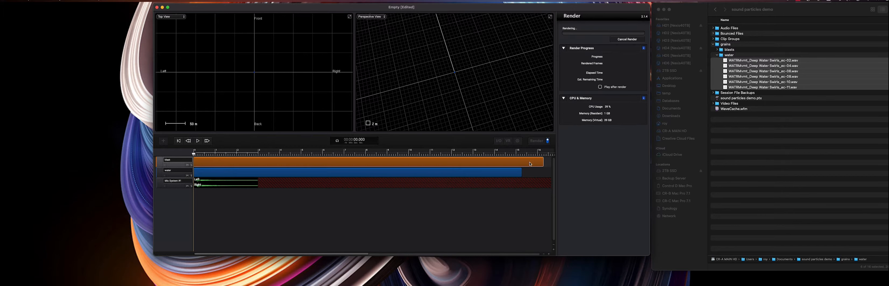
{"action": "key", "text": "space"}
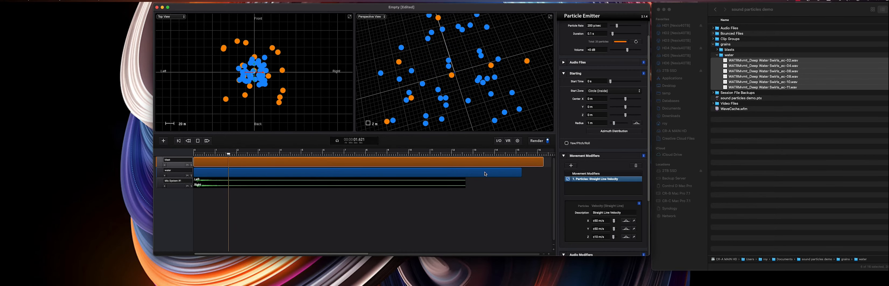
{"action": "key", "text": "space"}
- Open Batch Processing and set the output folder to a new folder named sp output inside the project folder
{"action": "key", "text": "super+b"}
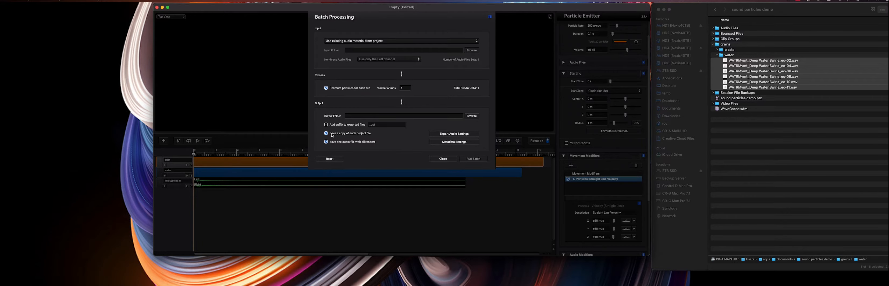
{"action": "left_click", "coordinate": [472, 116]}
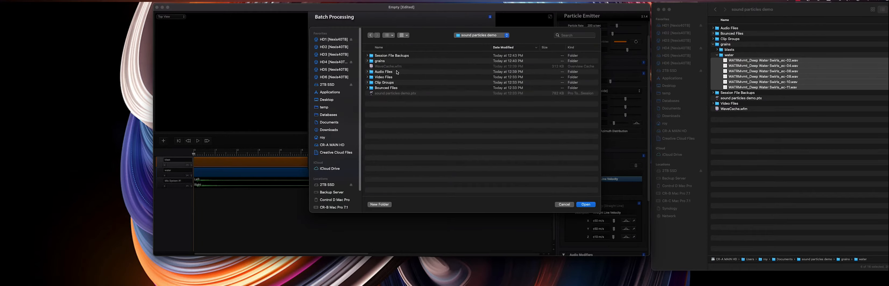
{"action": "left_click", "coordinate": [379, 203]}
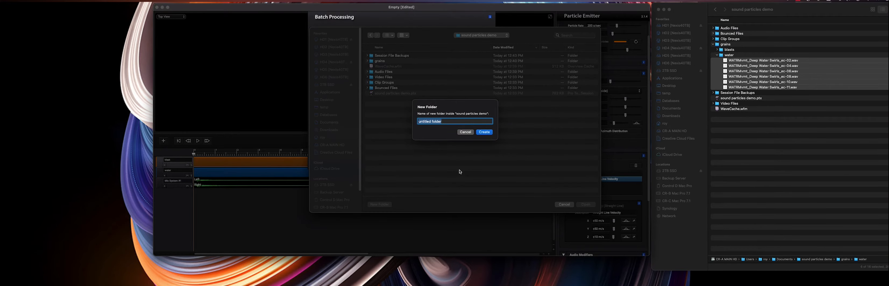
{"action": "type", "text": "sp output"}
{"action": "key", "text": "Return"}
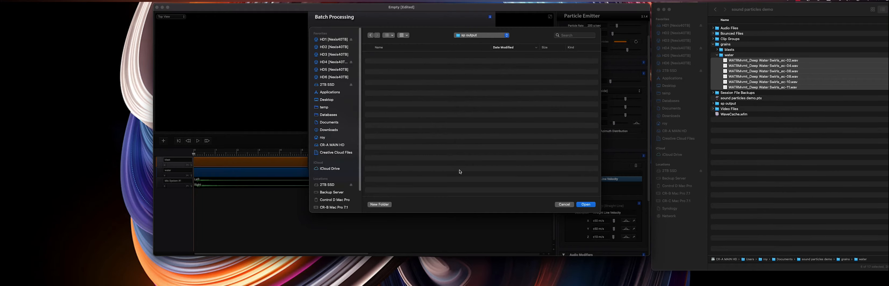
{"action": "key", "text": "Return"}
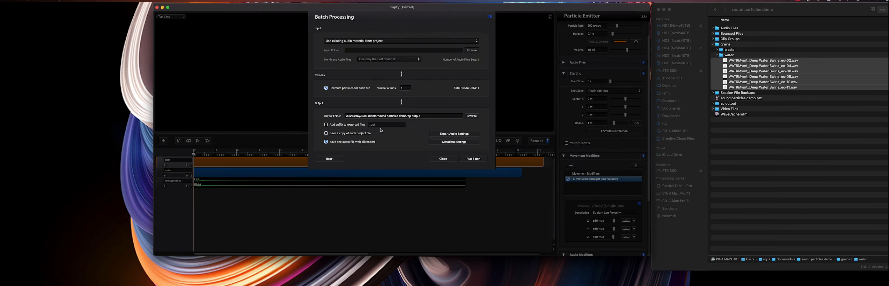
- Enable a water blast suffix for exported files and set the number of runs to 12
{"action": "left_click", "coordinate": [326, 125]}
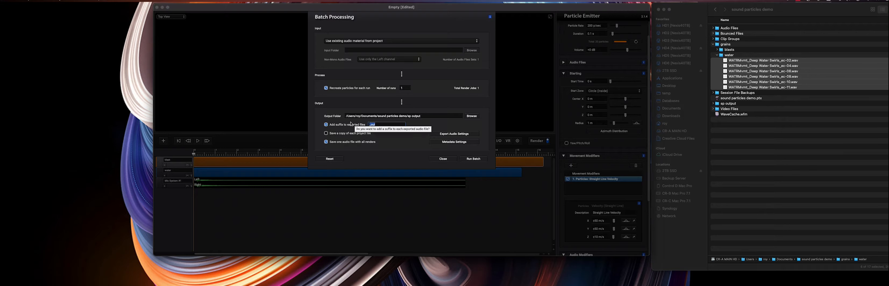
{"action": "type", "text": "water blast"}
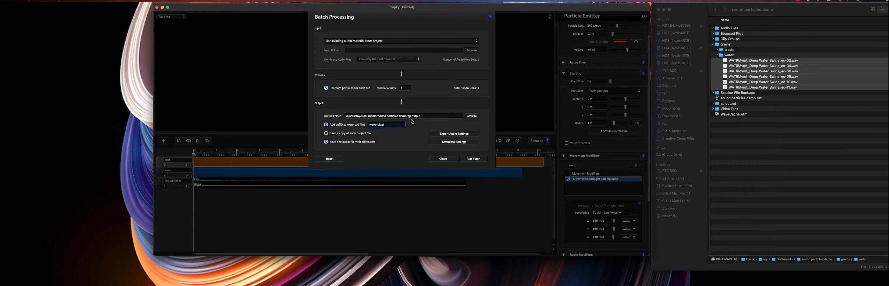
{"action": "left_click", "coordinate": [408, 89]}
{"action": "type", "text": "2"}
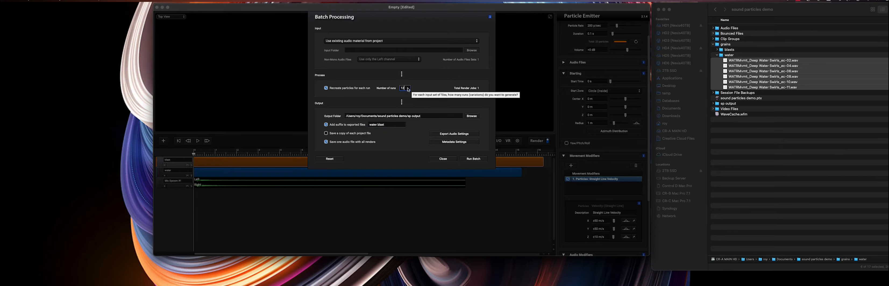
- Run the batch processing
{"action": "left_click", "coordinate": [474, 159]}
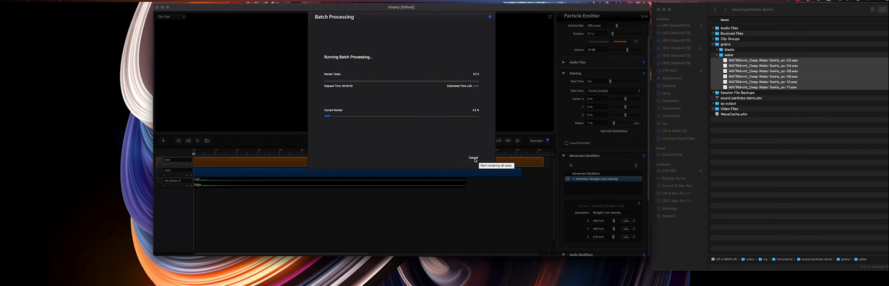
{"action": "left_click", "coordinate": [796, 166]}
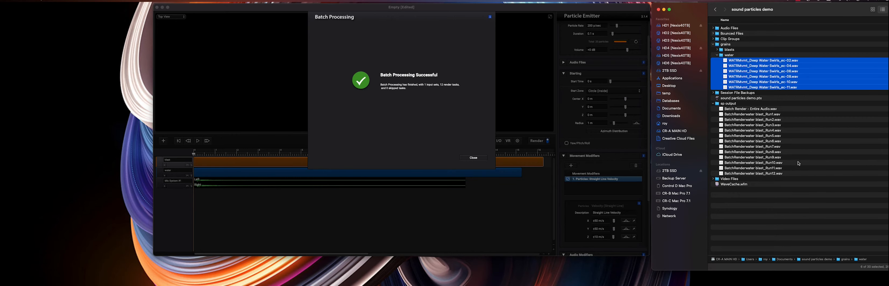
- Rename the full batch render file in the sp output folder as water blast batch
{"action": "left_click", "coordinate": [758, 110]}
{"action": "key", "text": "Return"}
{"action": "type", "text": "ater blast "}
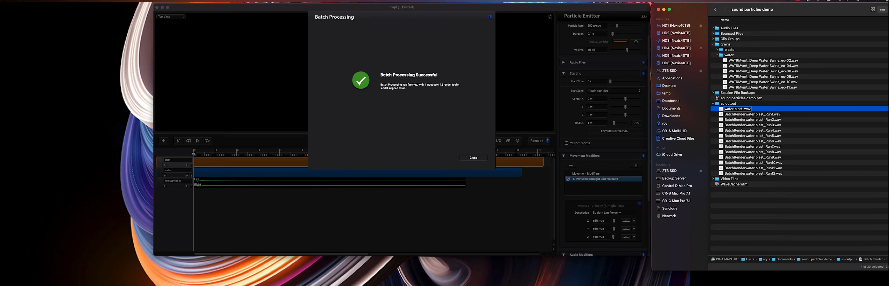
{"action": "type", "text": "ater blast batch"}
{"action": "key", "text": "Return"}
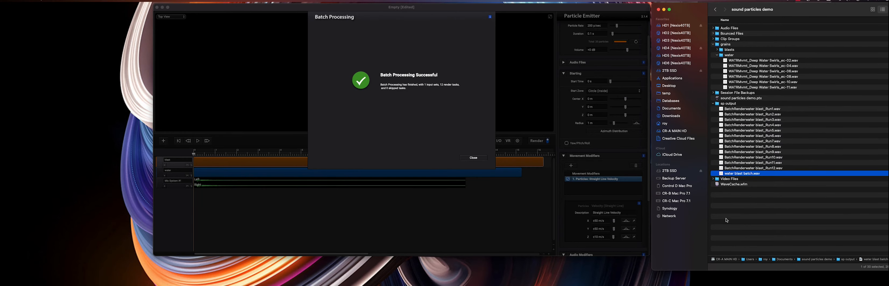
- Audition the water blast batch file in RX, zooming through its spectrogram and switching to the waveform view
{"action": "mouse_move", "coordinate": [517, 285]}
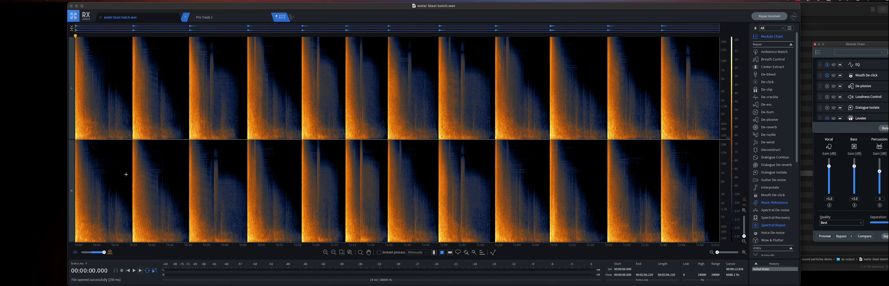
{"action": "left_click", "coordinate": [126, 174]}
{"action": "scroll", "coordinate": [133, 190], "scroll_direction": "up", "scroll_amount": 5}
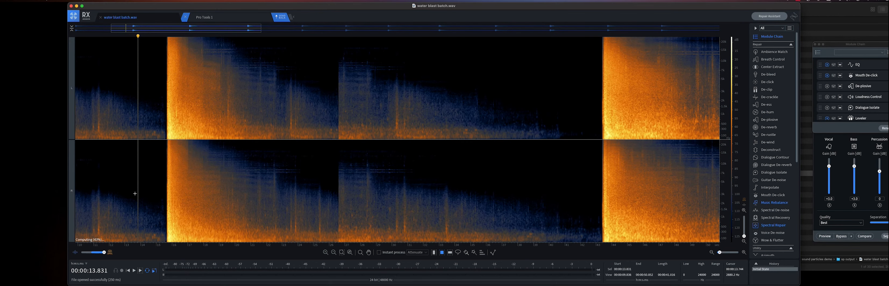
{"action": "left_click", "coordinate": [128, 180]}
{"action": "key", "text": "space"}
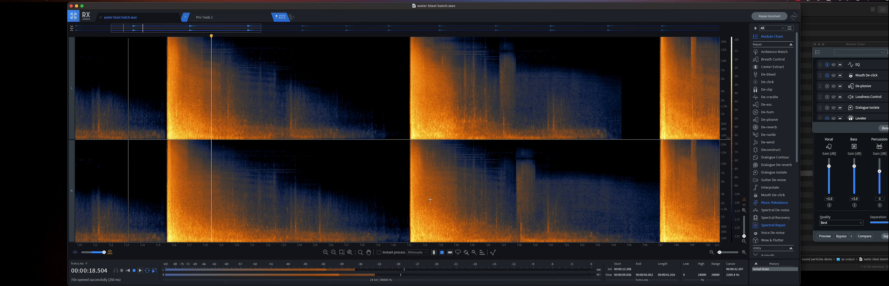
{"action": "left_click", "coordinate": [404, 186]}
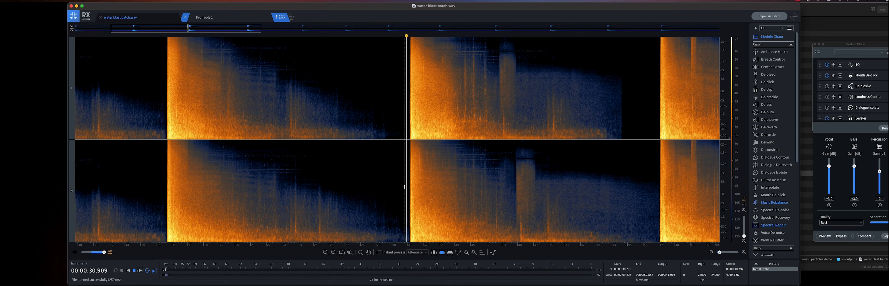
{"action": "scroll", "coordinate": [410, 179], "scroll_direction": "down", "scroll_amount": 3}
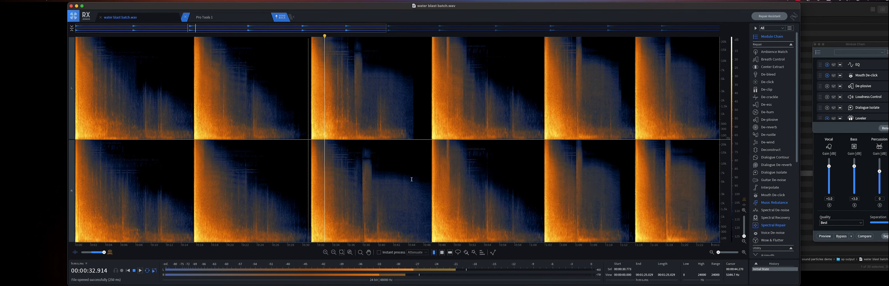
{"action": "left_click", "coordinate": [430, 172]}
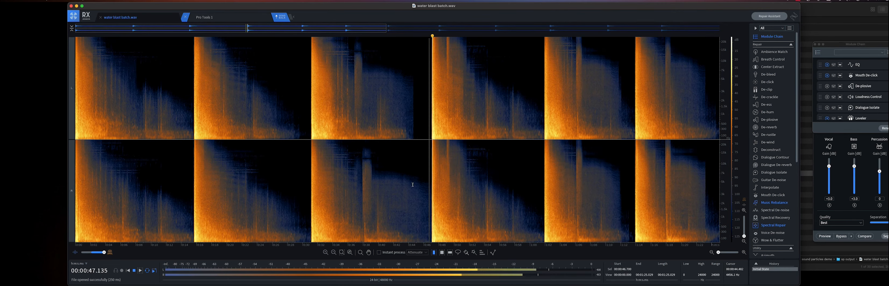
{"action": "left_click", "coordinate": [541, 171]}
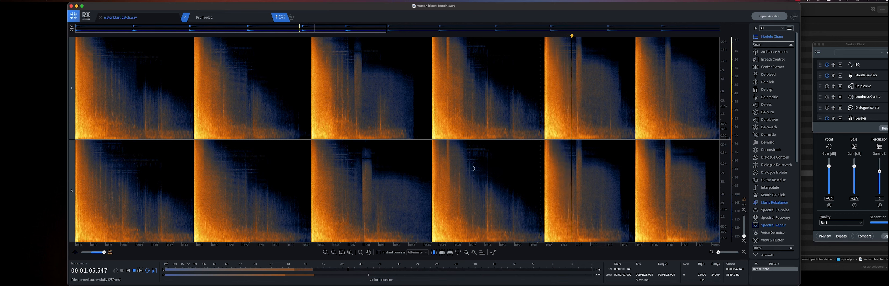
{"action": "left_click", "coordinate": [73, 252]}
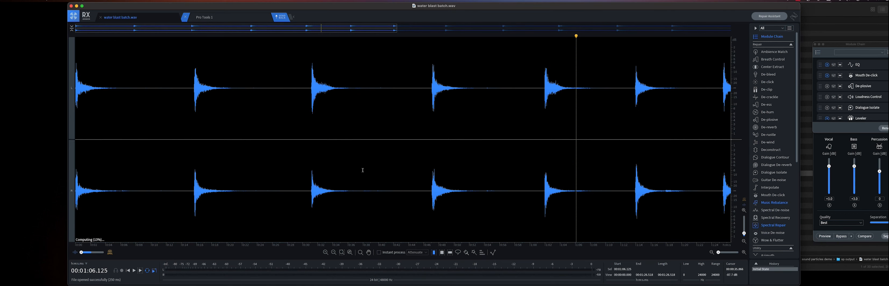